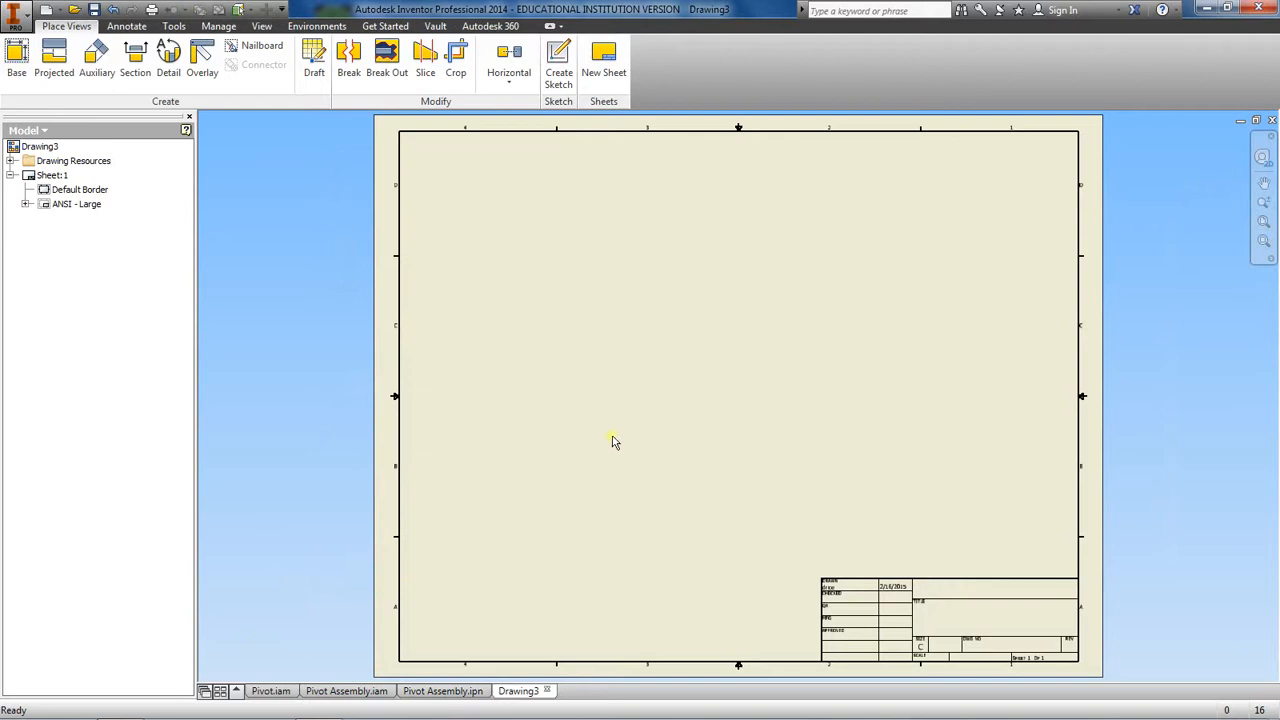
Step: Examine the title block of the blank drawing sheet, including its size, drawn-by and date fields
scroll(814, 440, up, 2)
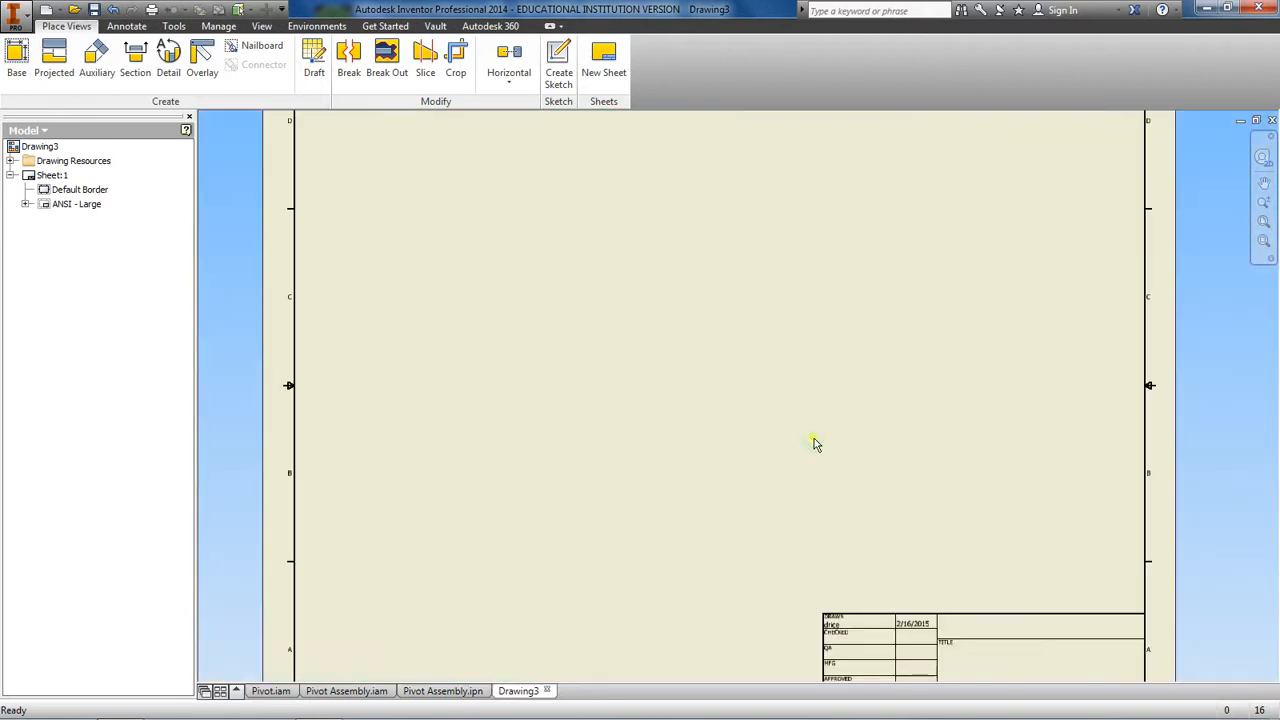
mouse_move(814, 440)
middle_down()
mouse_move(669, 304)
mouse_move(631, 286)
middle_up()
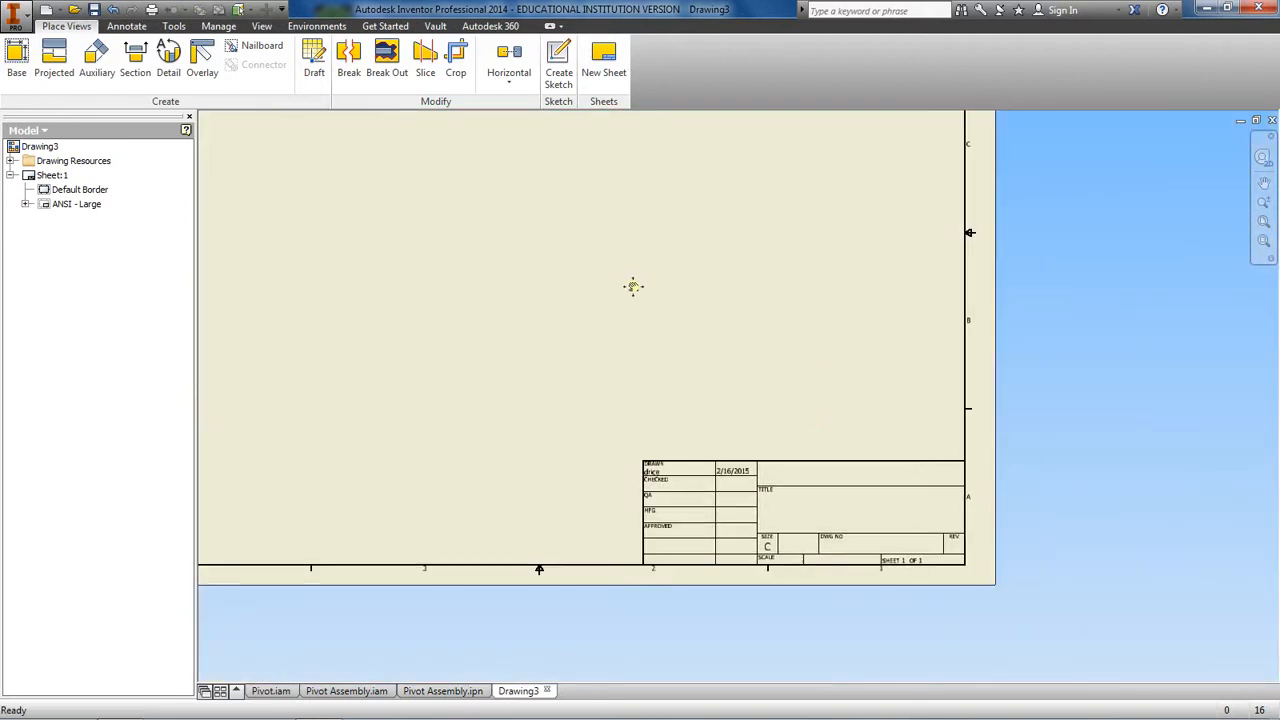
scroll(837, 380, up, 2)
middle_drag(831, 380, 820, 294)
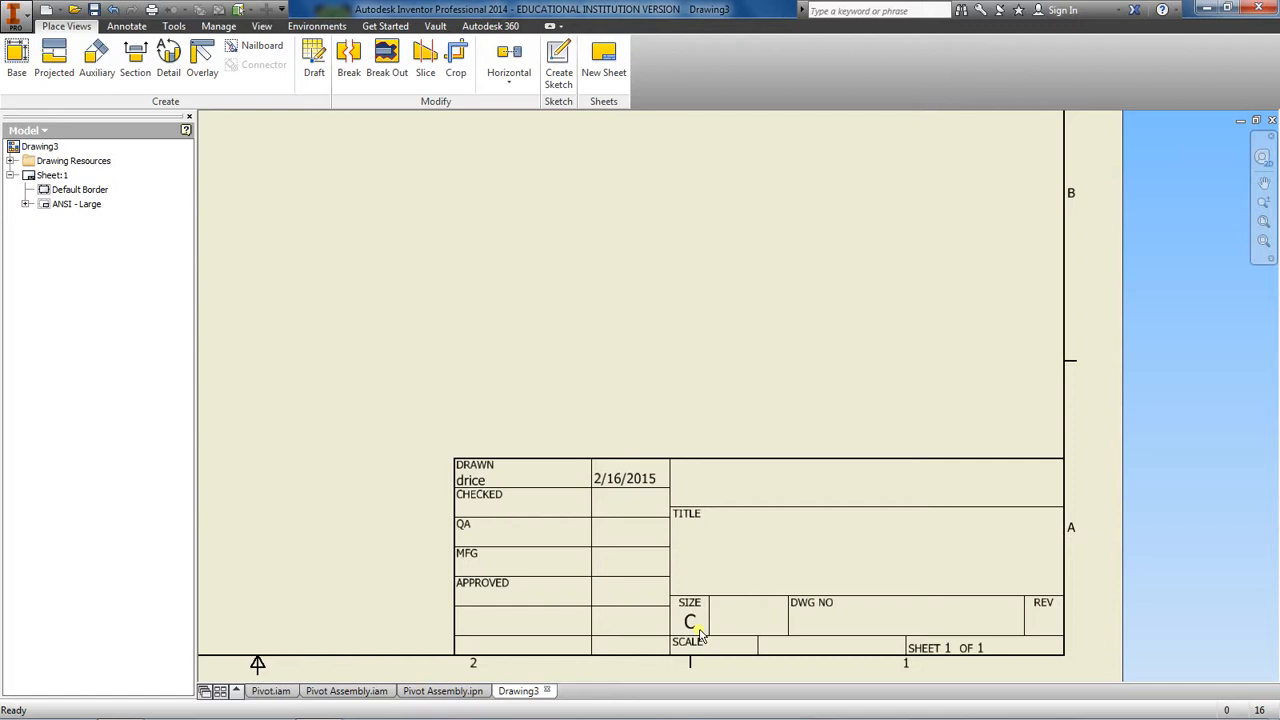
scroll(700, 635, down, 5)
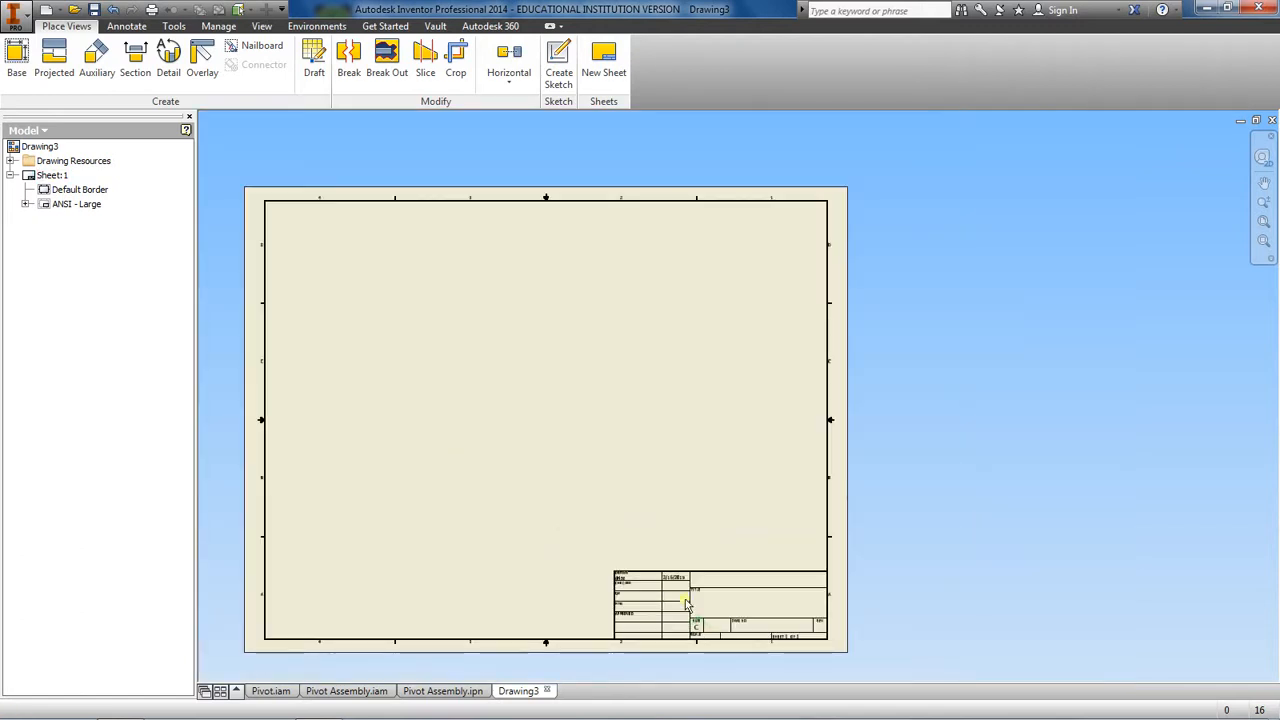
mouse_move(648, 577)
middle_down()
mouse_move(846, 567)
mouse_move(793, 566)
middle_up()
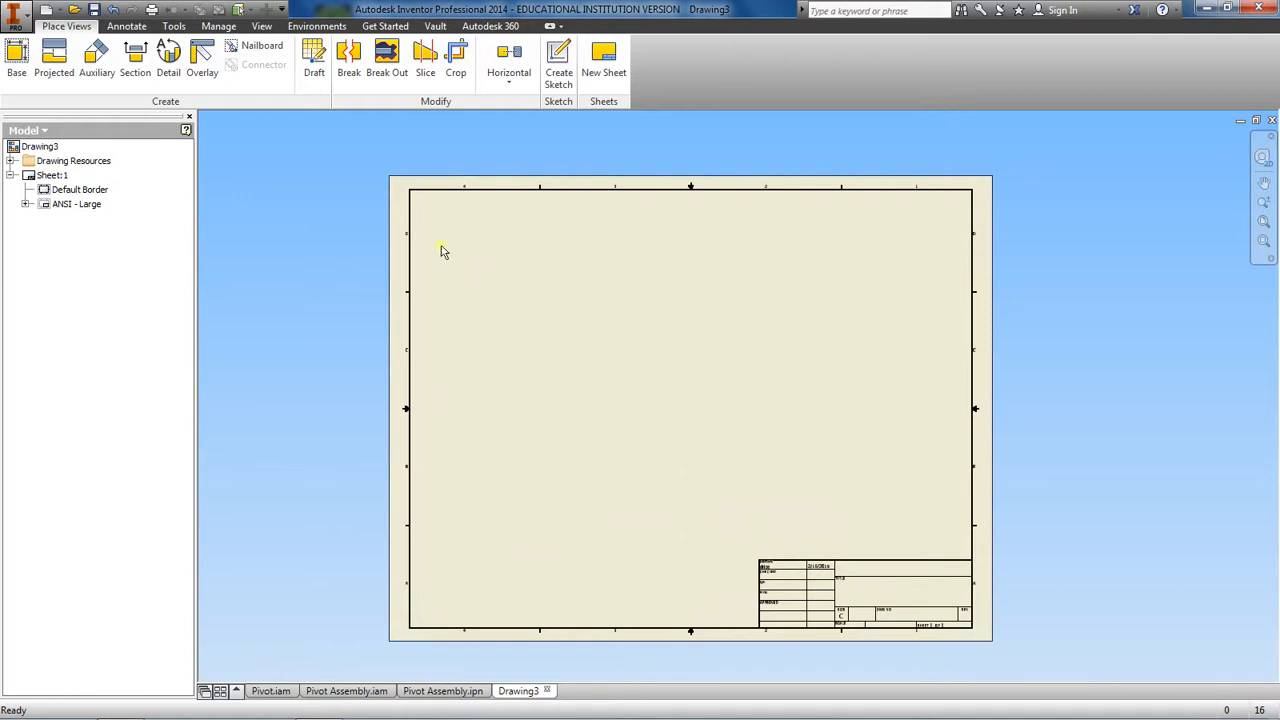
Step: Start a base view and choose the Pivot Assembly presentation file (.ipn) as its source
click(17, 58)
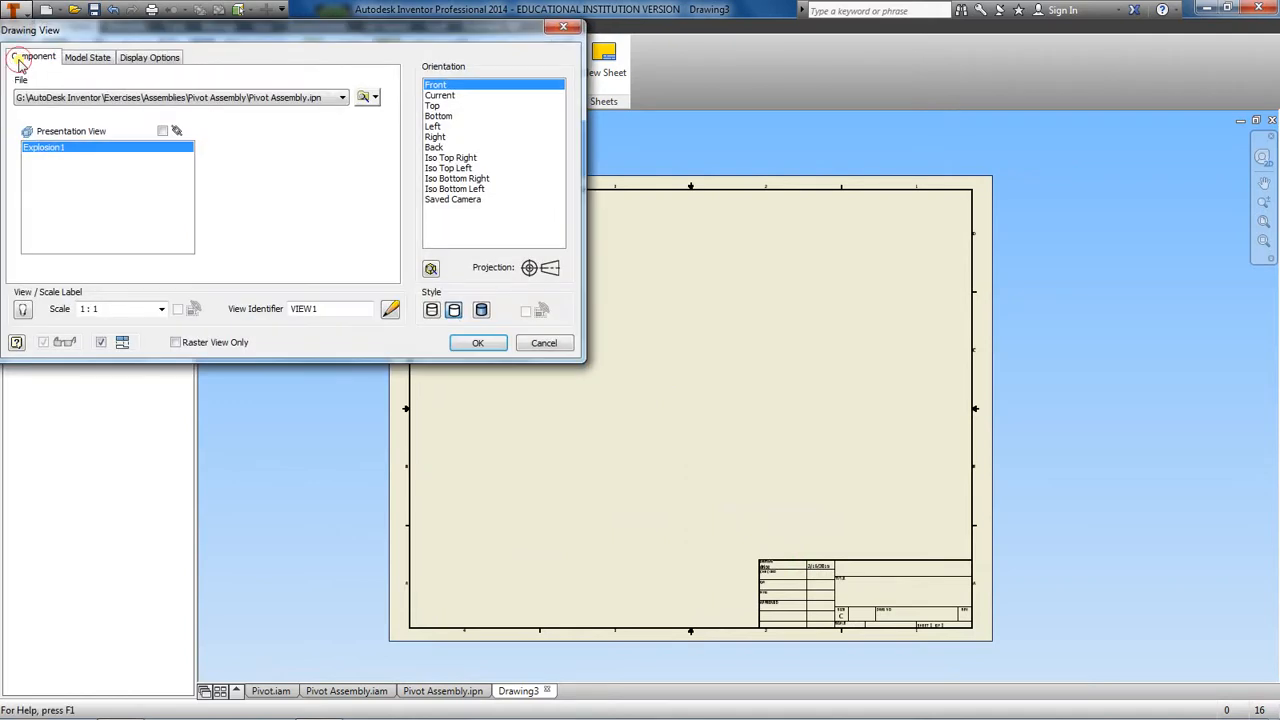
click(363, 97)
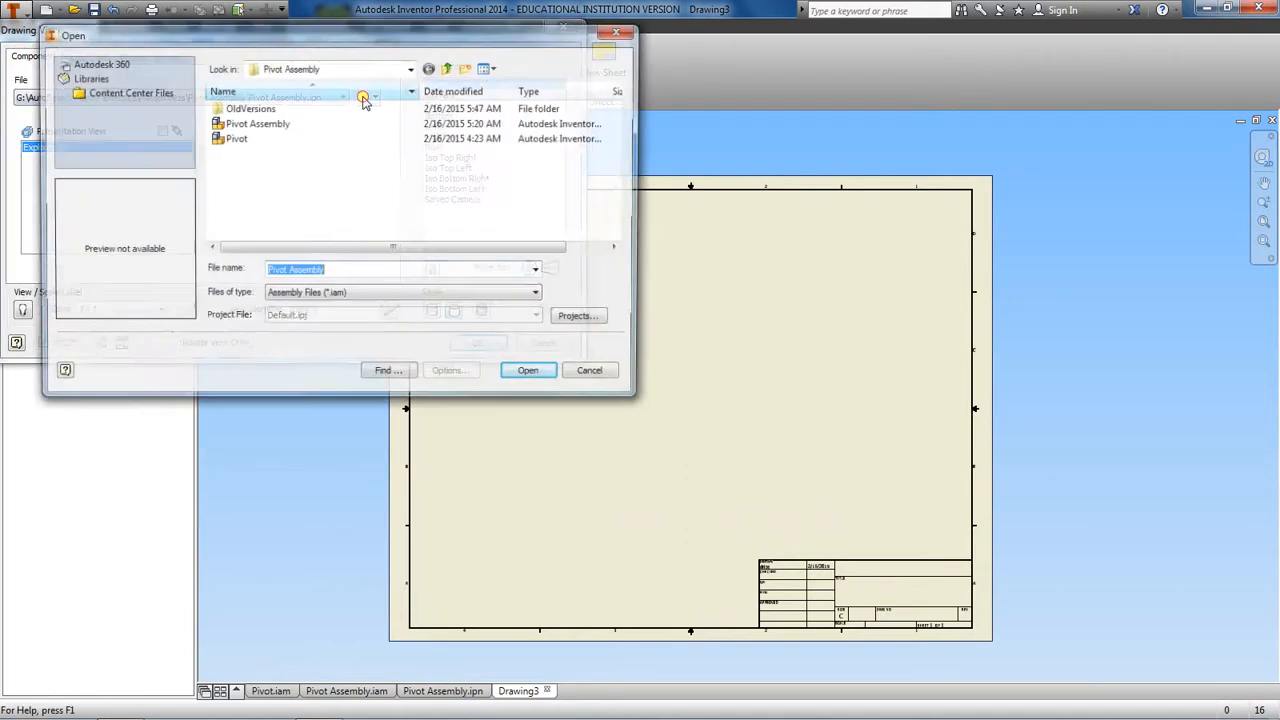
click(411, 296)
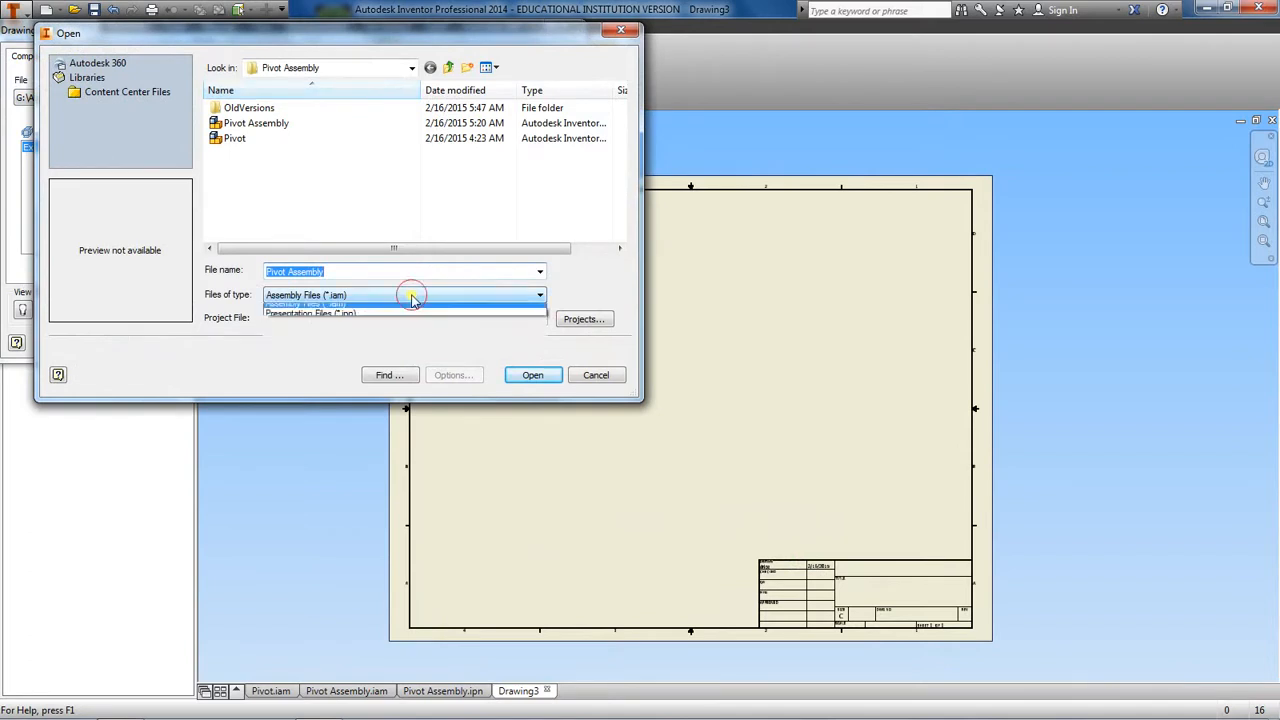
click(394, 312)
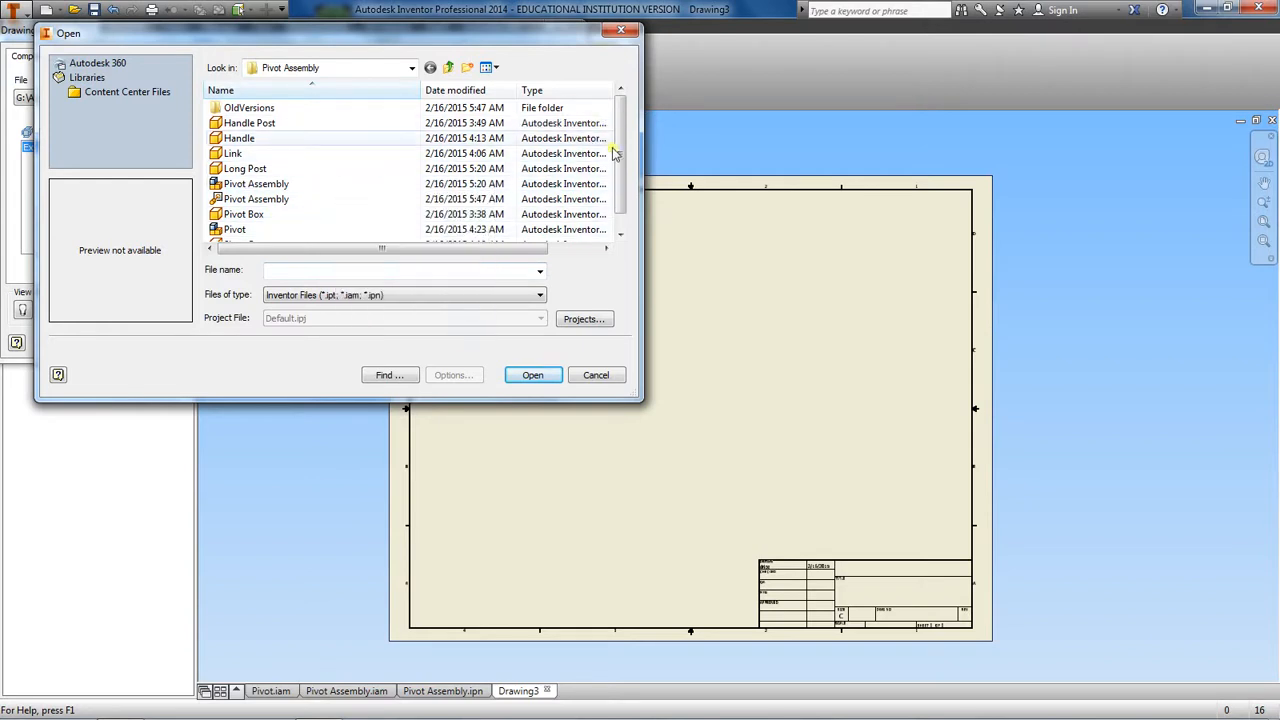
drag(618, 152, 620, 184)
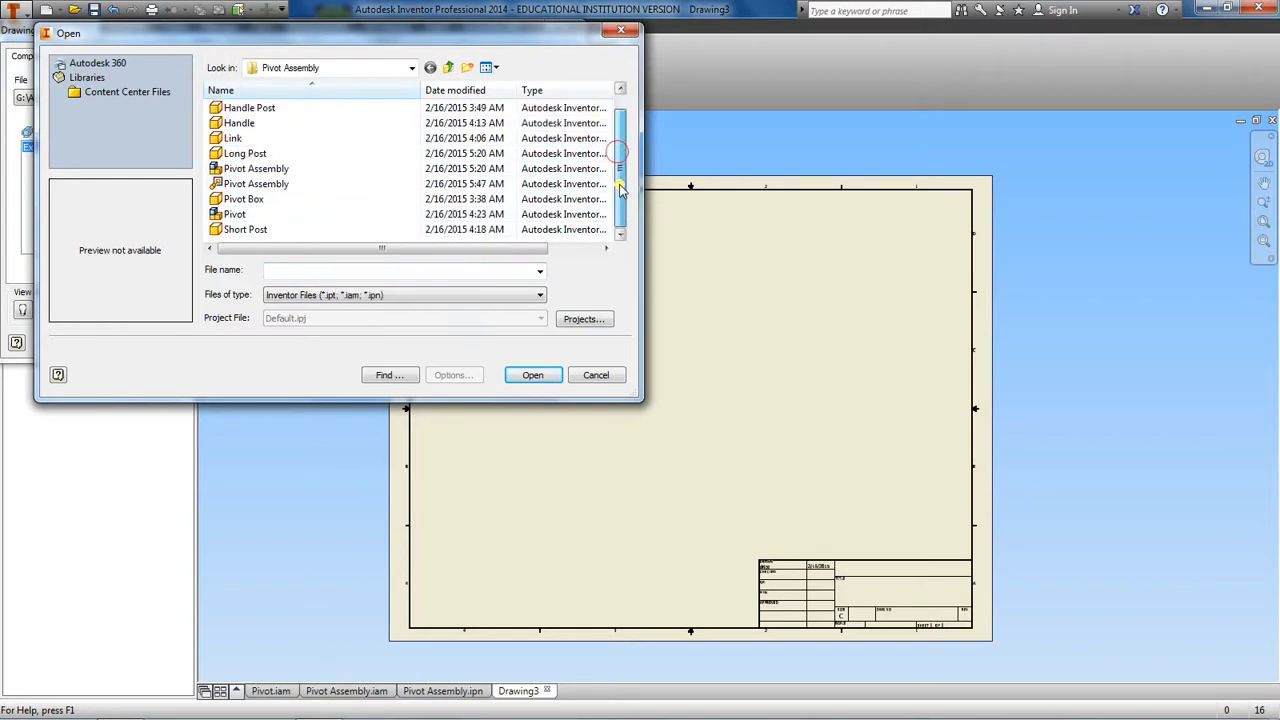
click(285, 185)
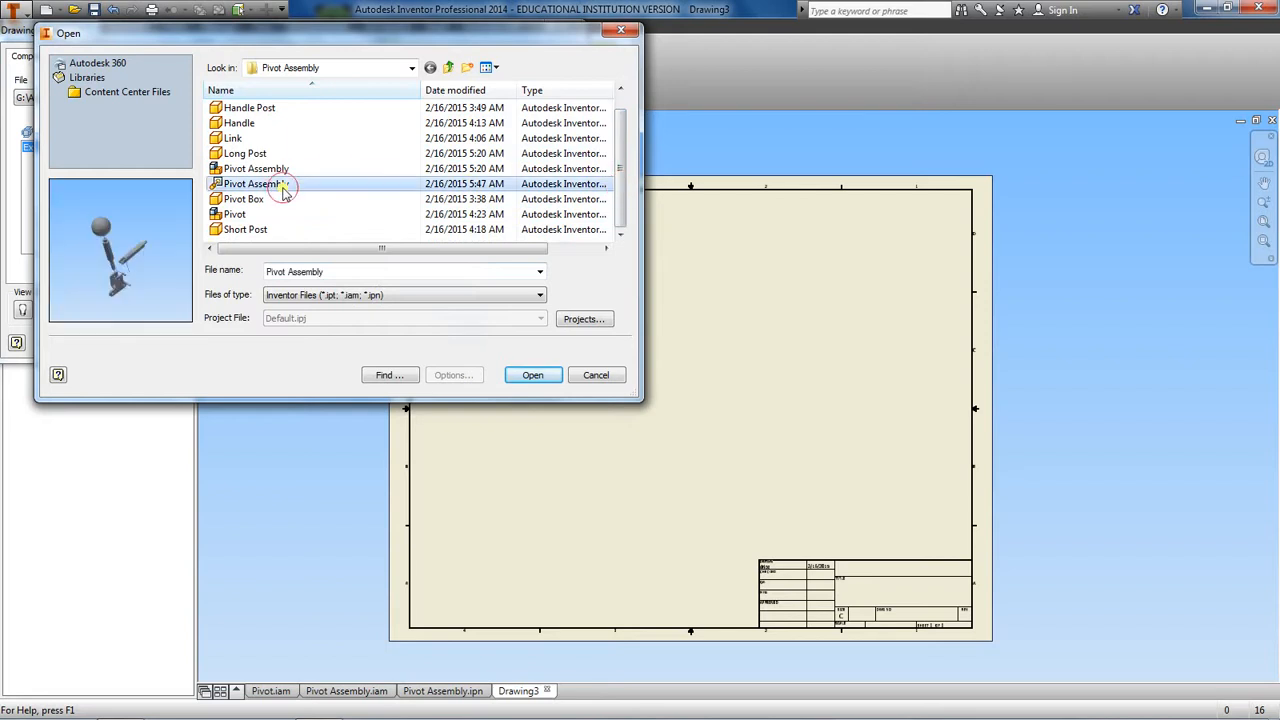
click(533, 376)
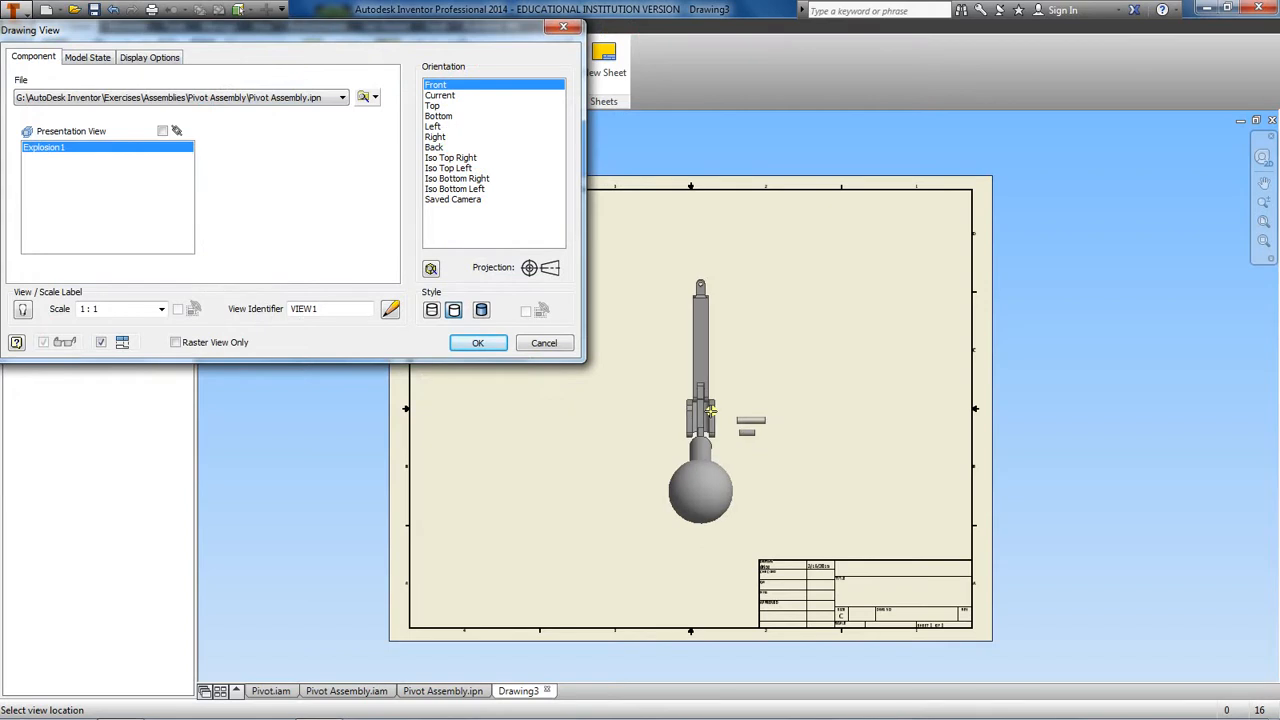
Step: Preview the exploded assembly in the four isometric orientations and in the Saved Camera orientation
click(460, 158)
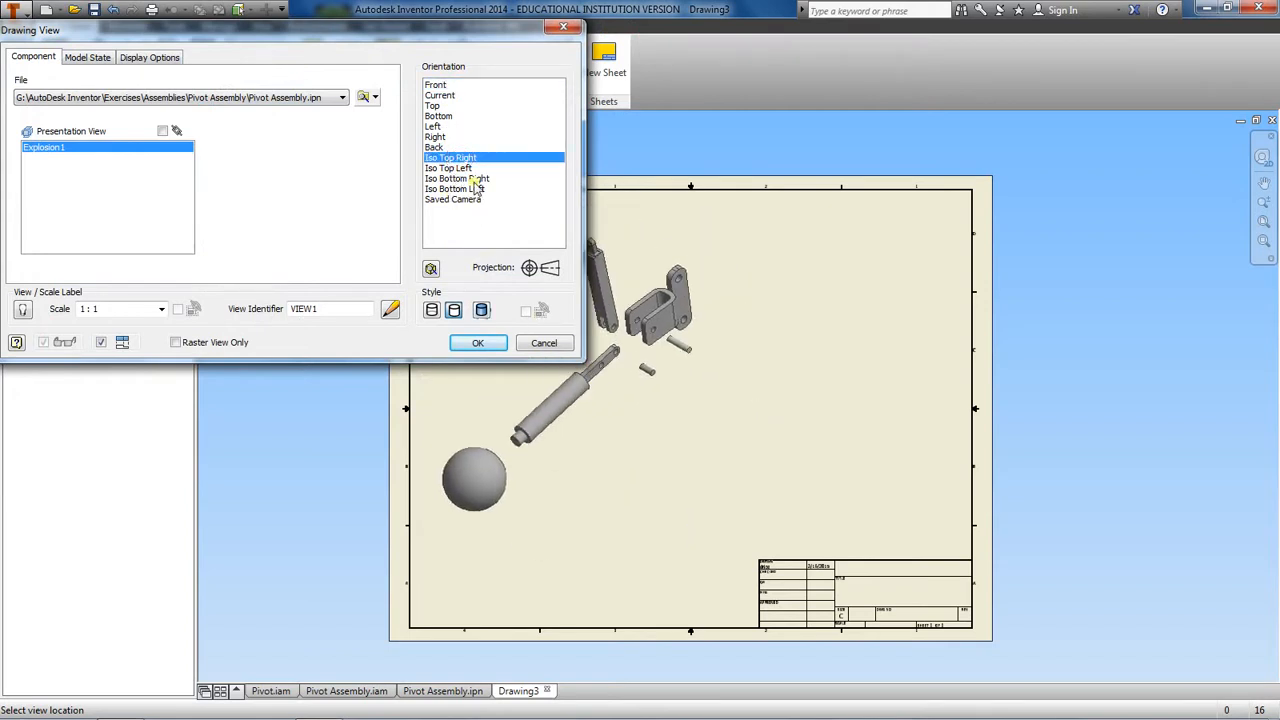
click(448, 168)
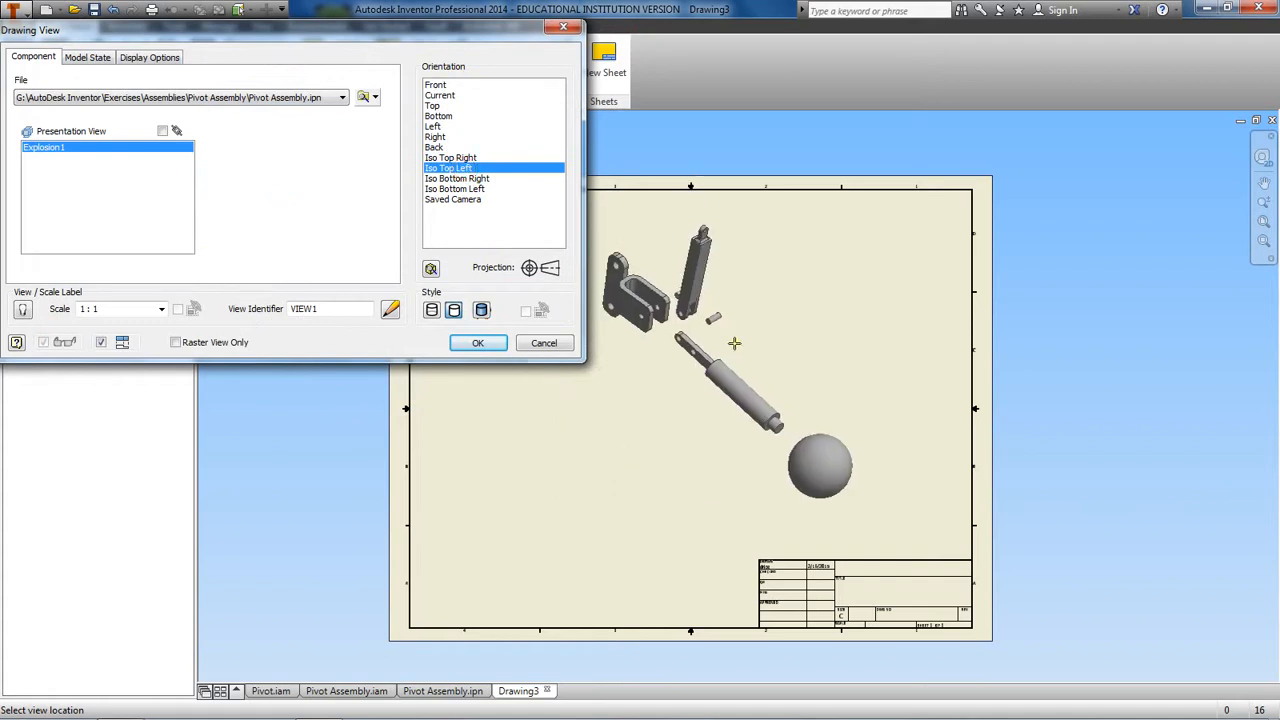
click(480, 178)
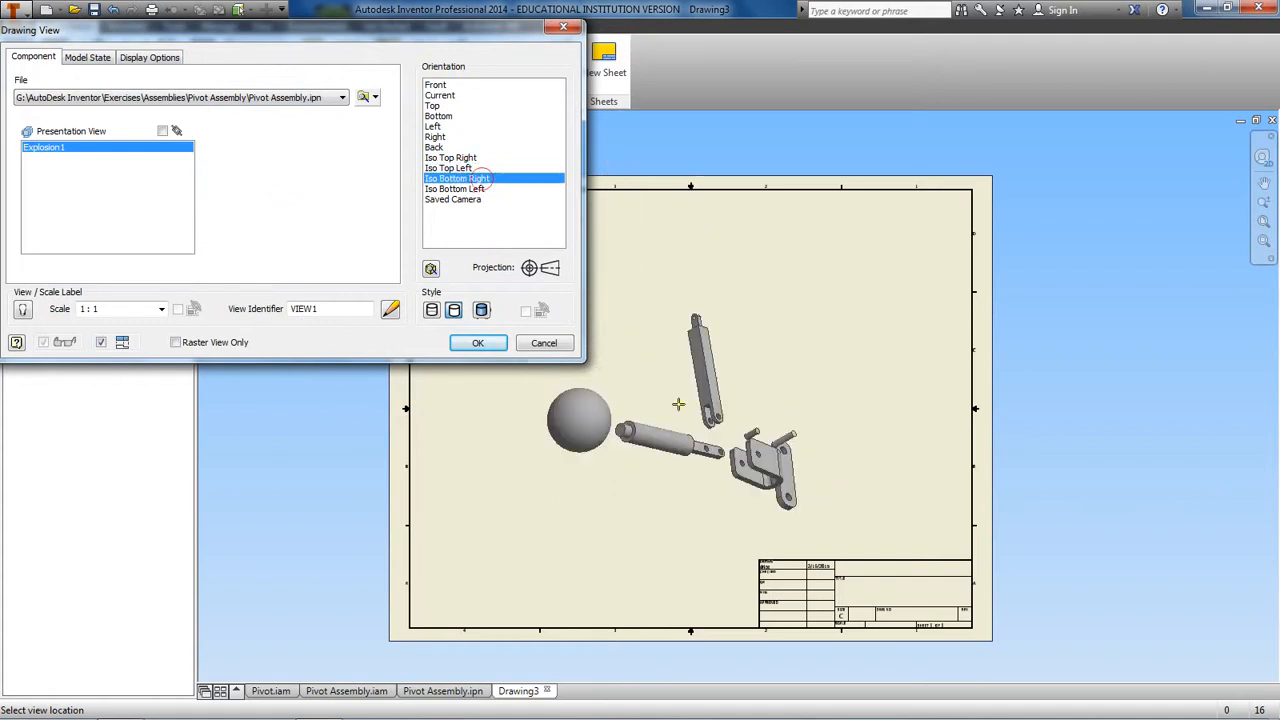
click(455, 188)
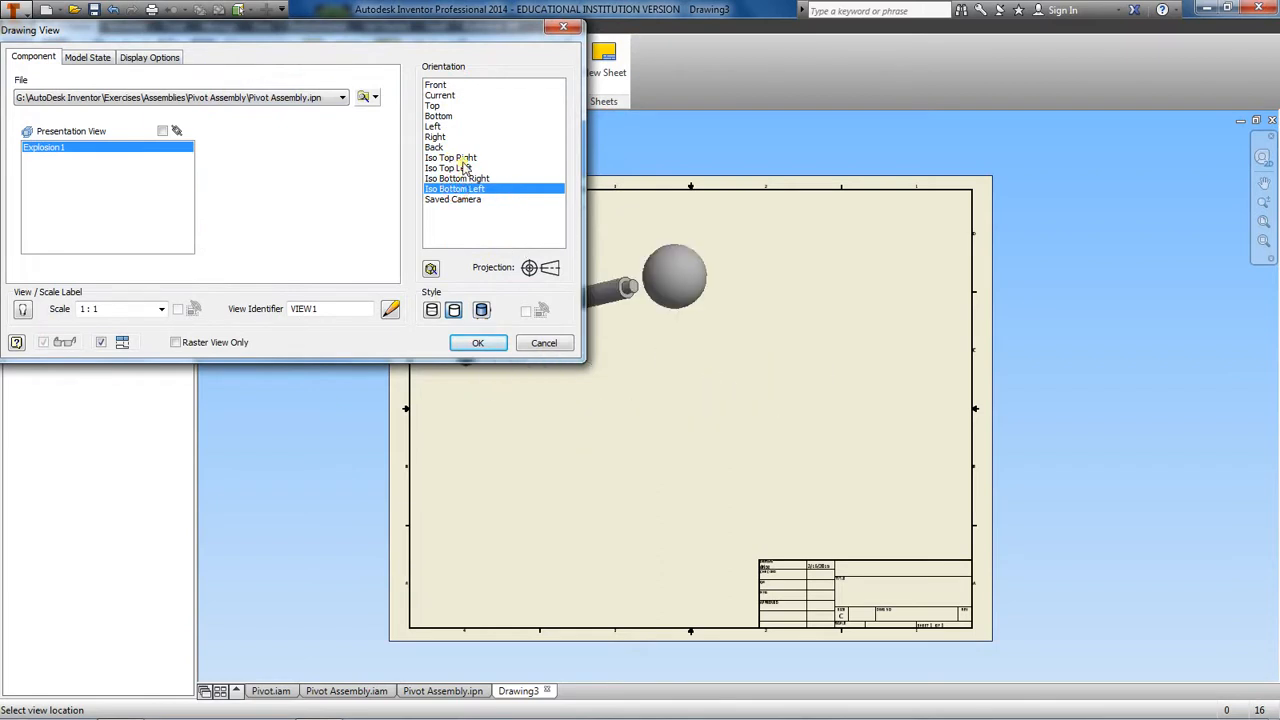
click(463, 158)
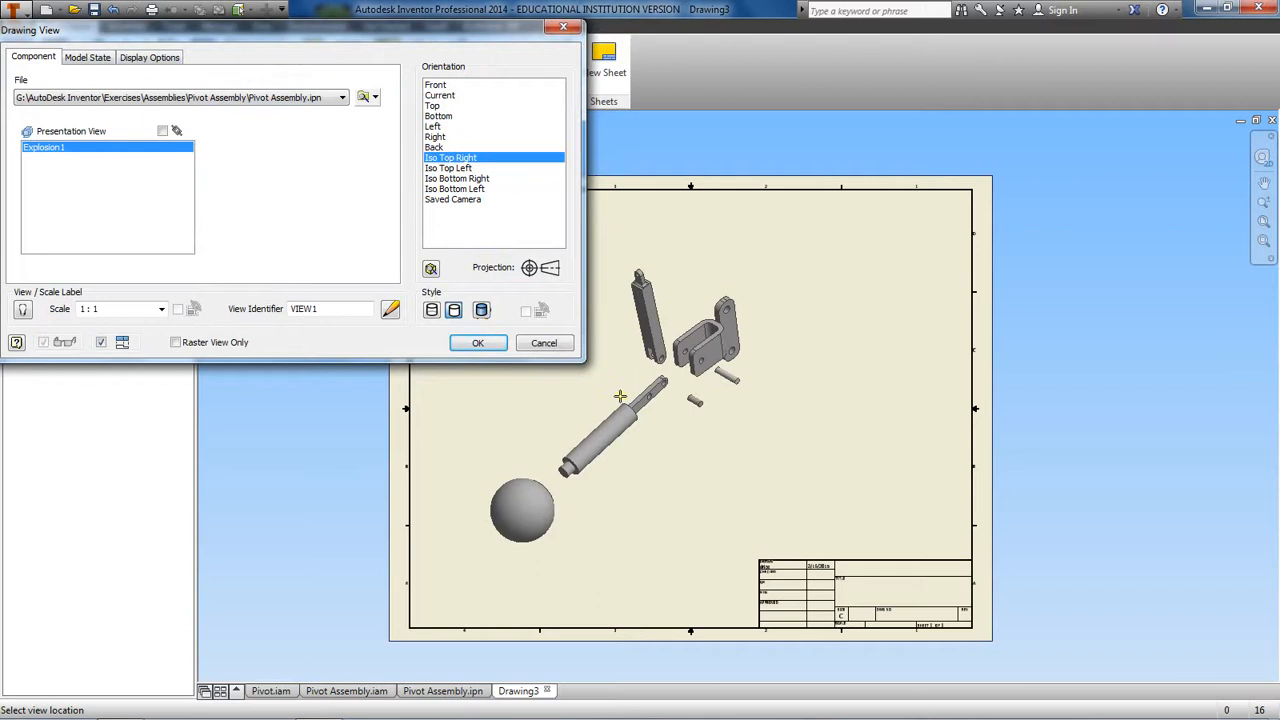
click(474, 200)
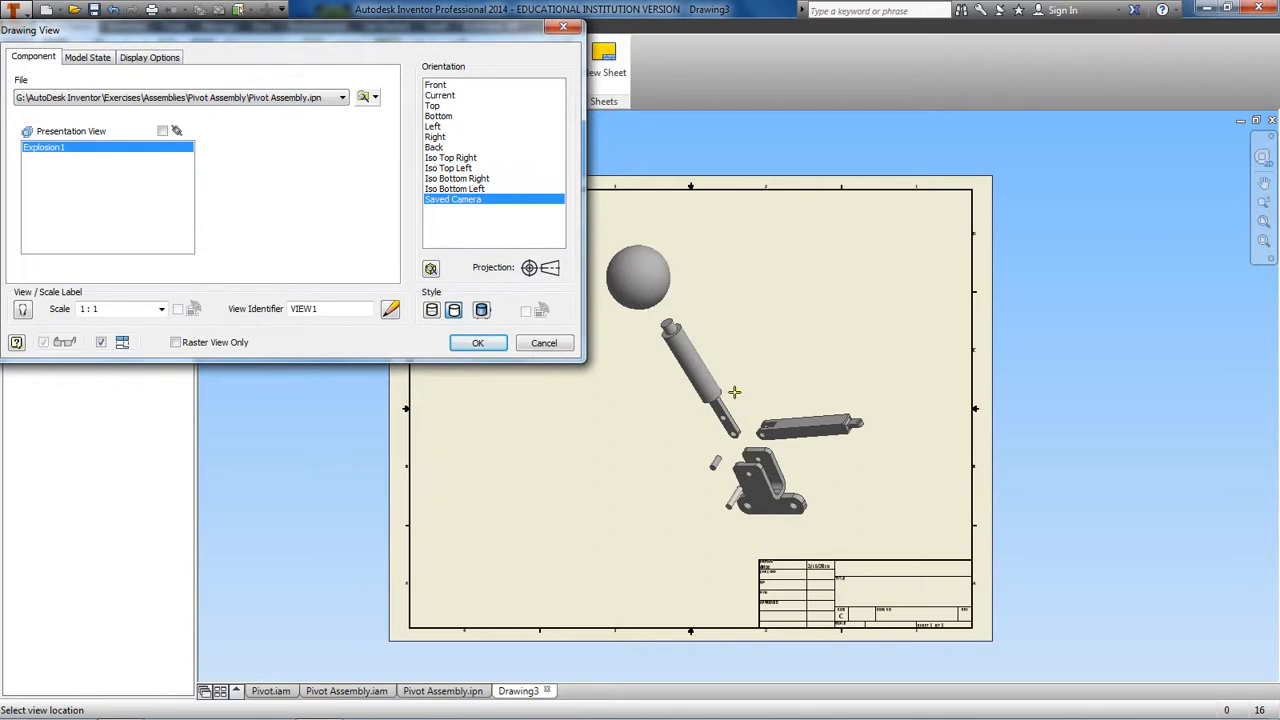
Step: Compare the Saved Camera preview with the exploded presentation, then cancel the base view
click(455, 691)
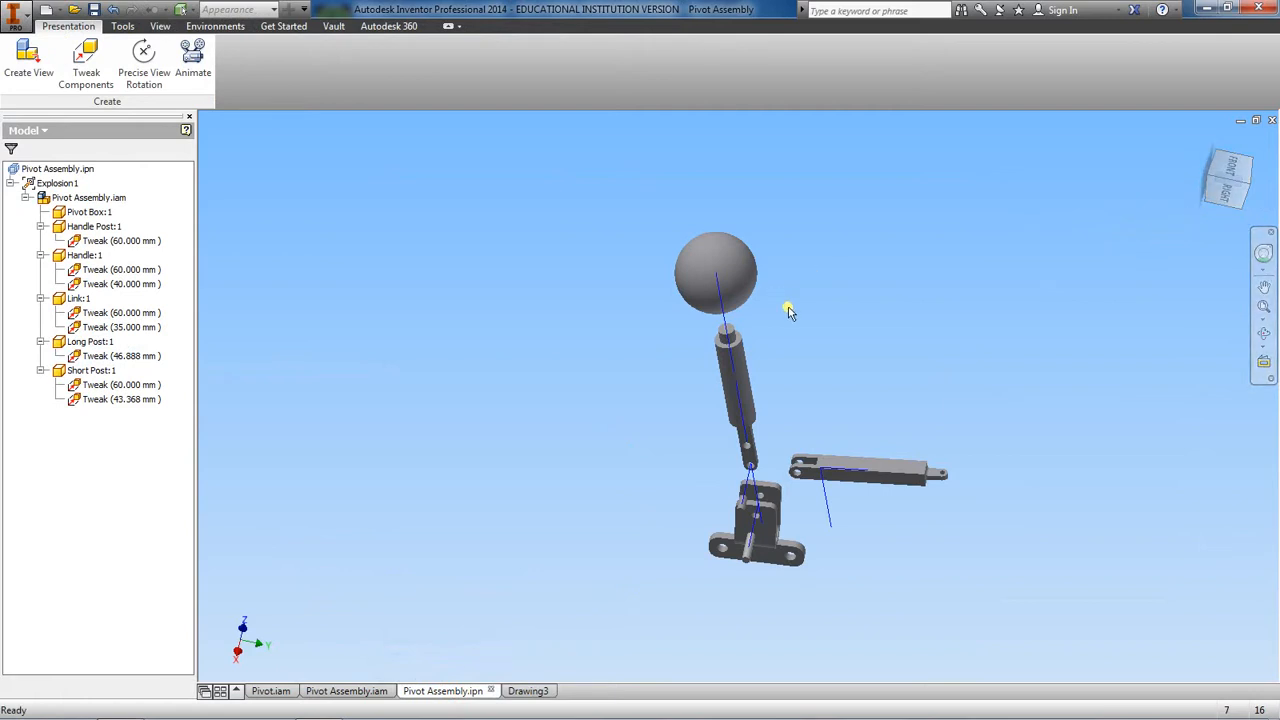
click(514, 690)
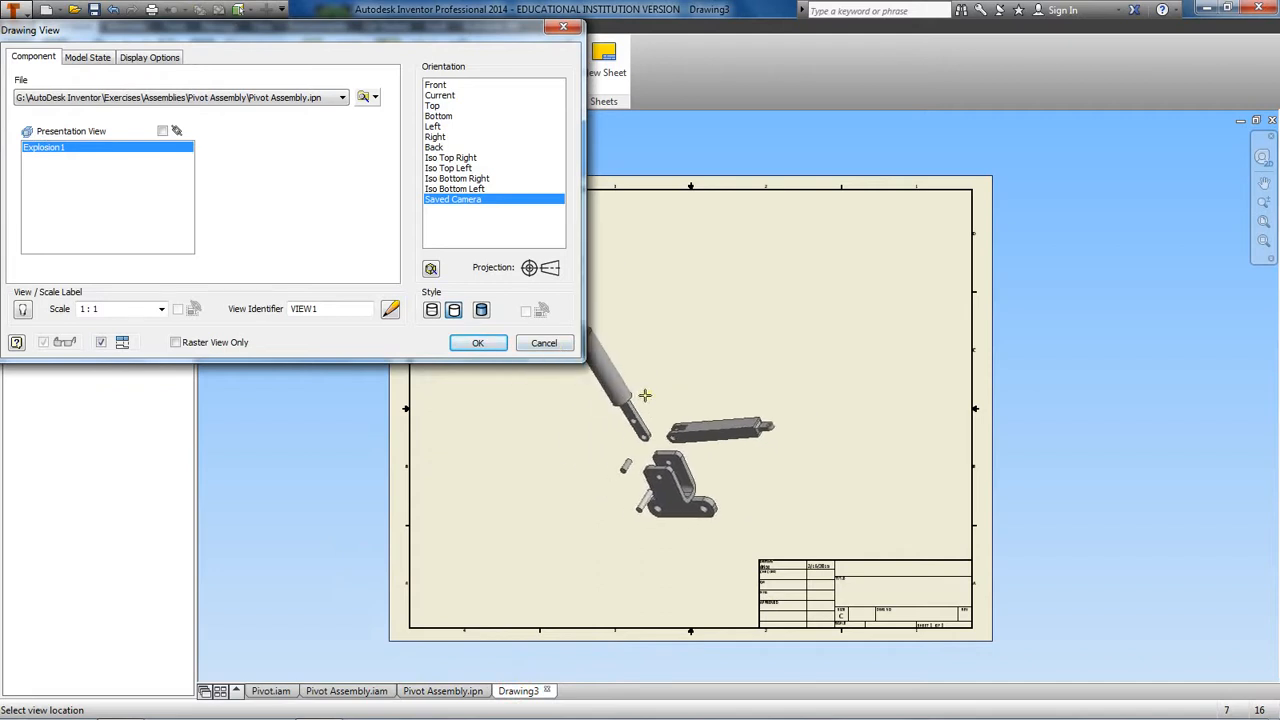
scroll(645, 395, up, 4)
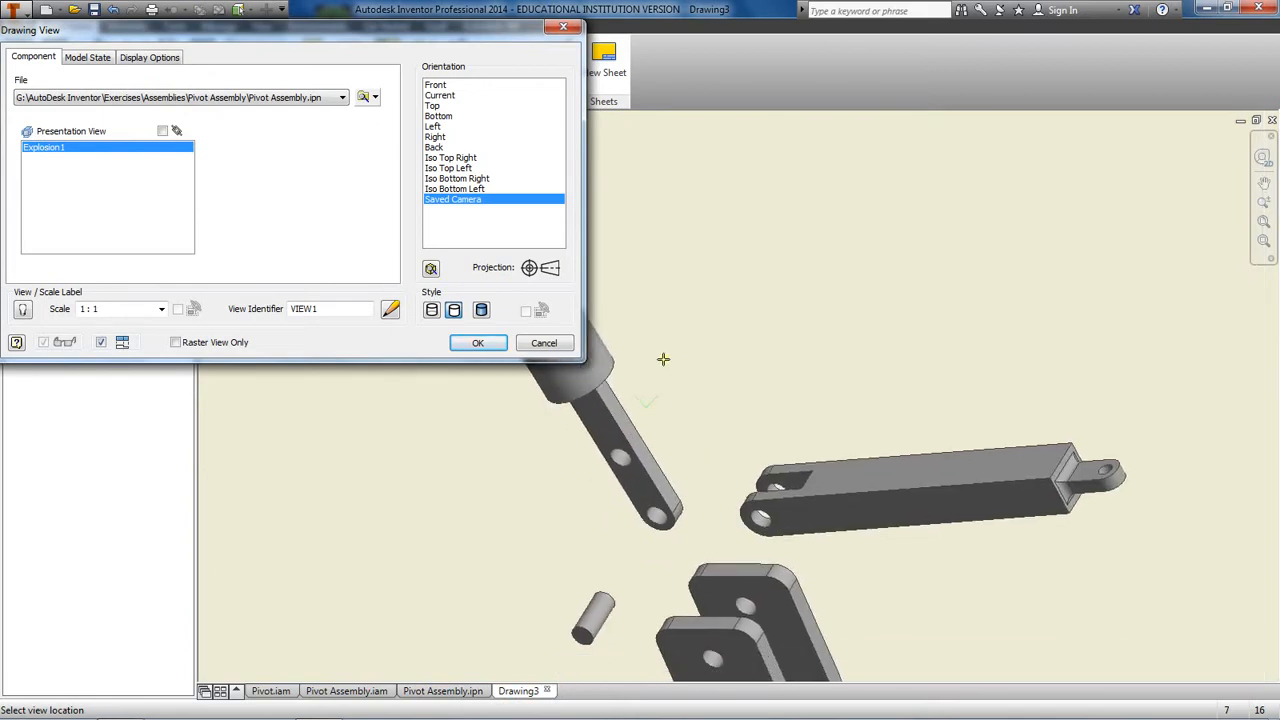
scroll(663, 357, down, 3)
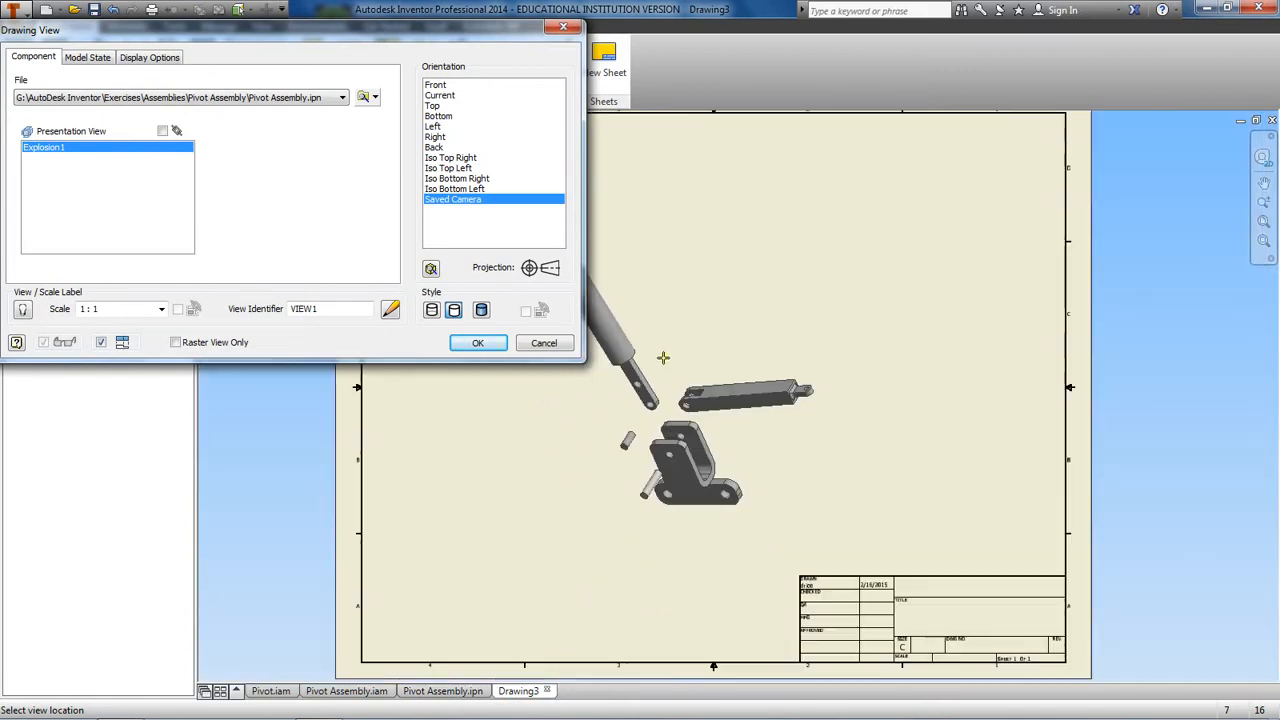
click(533, 342)
Step: In the Pivot Assembly presentation, set the Long Post's tweak offset to 60 mm and save the file
click(448, 690)
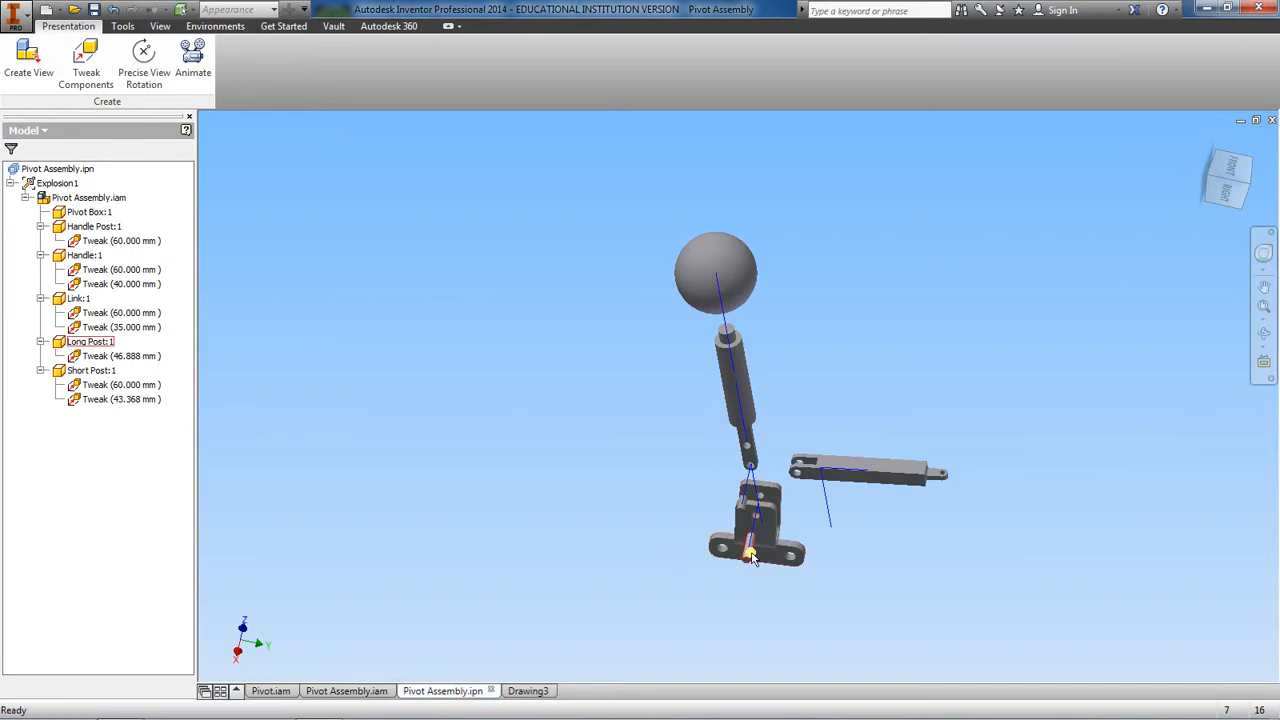
click(126, 357)
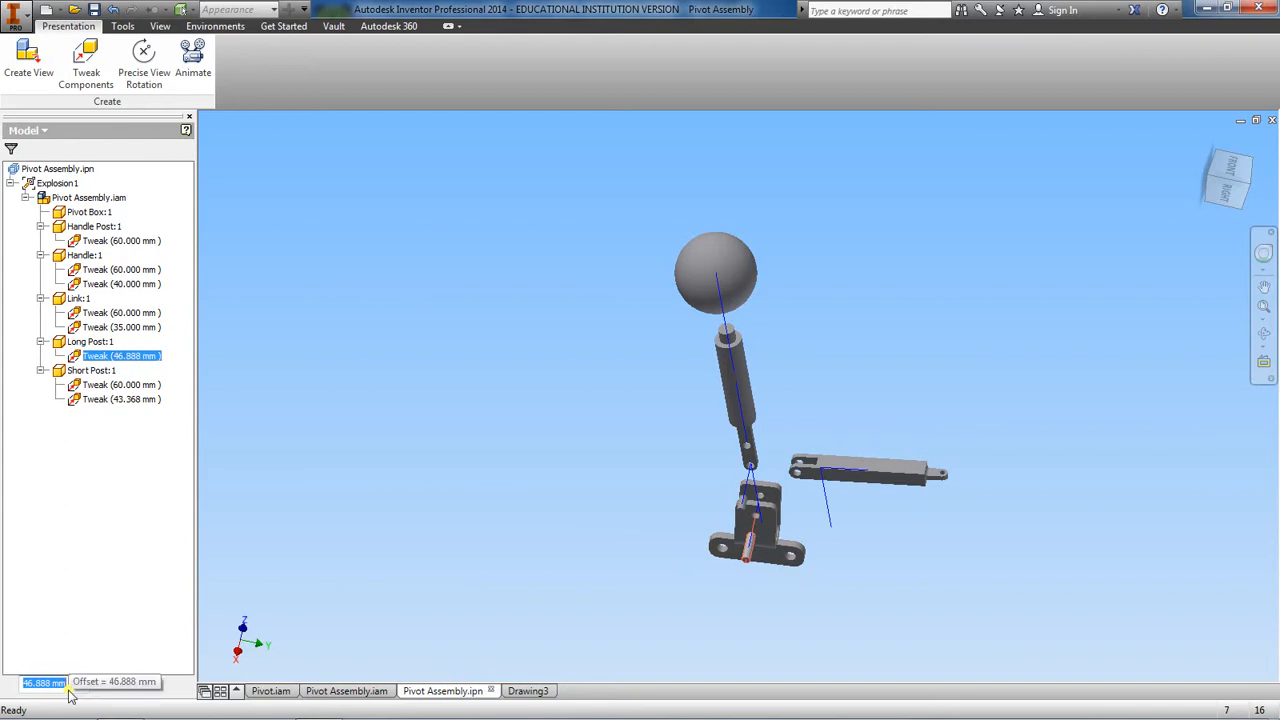
text(50)
key(Return)
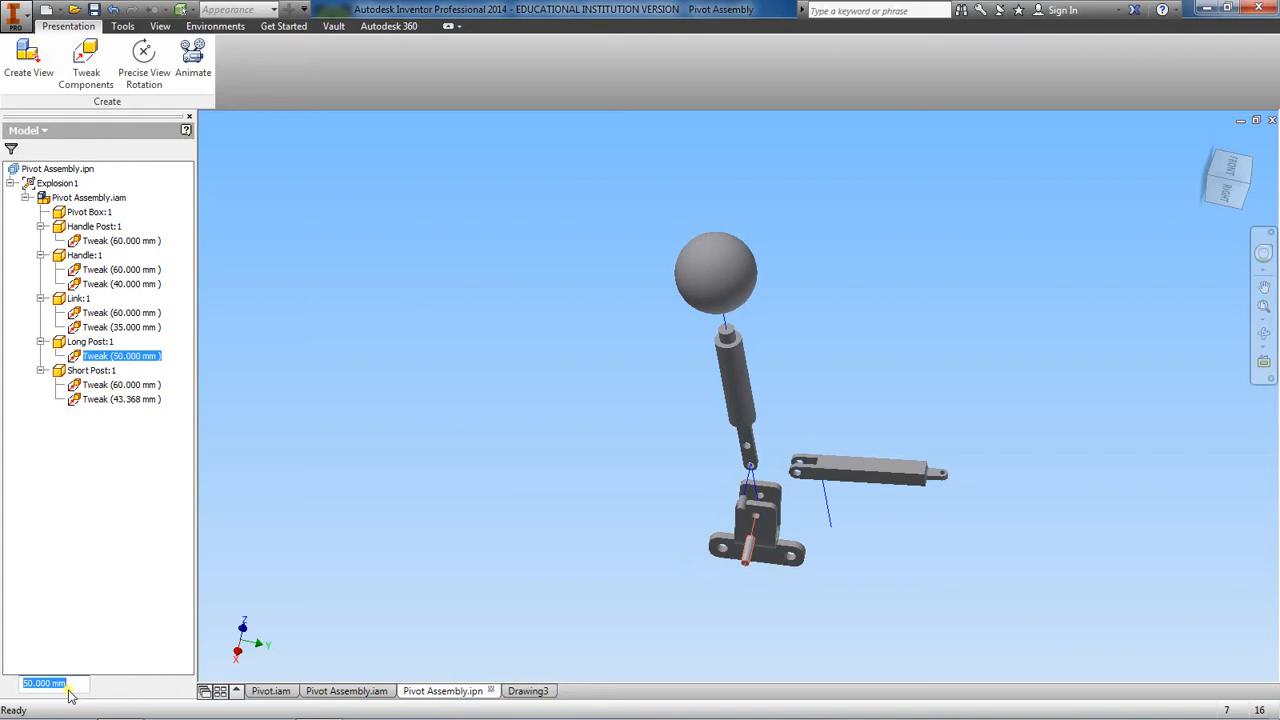
text(60)
key(Return)
click(94, 9)
click(722, 311)
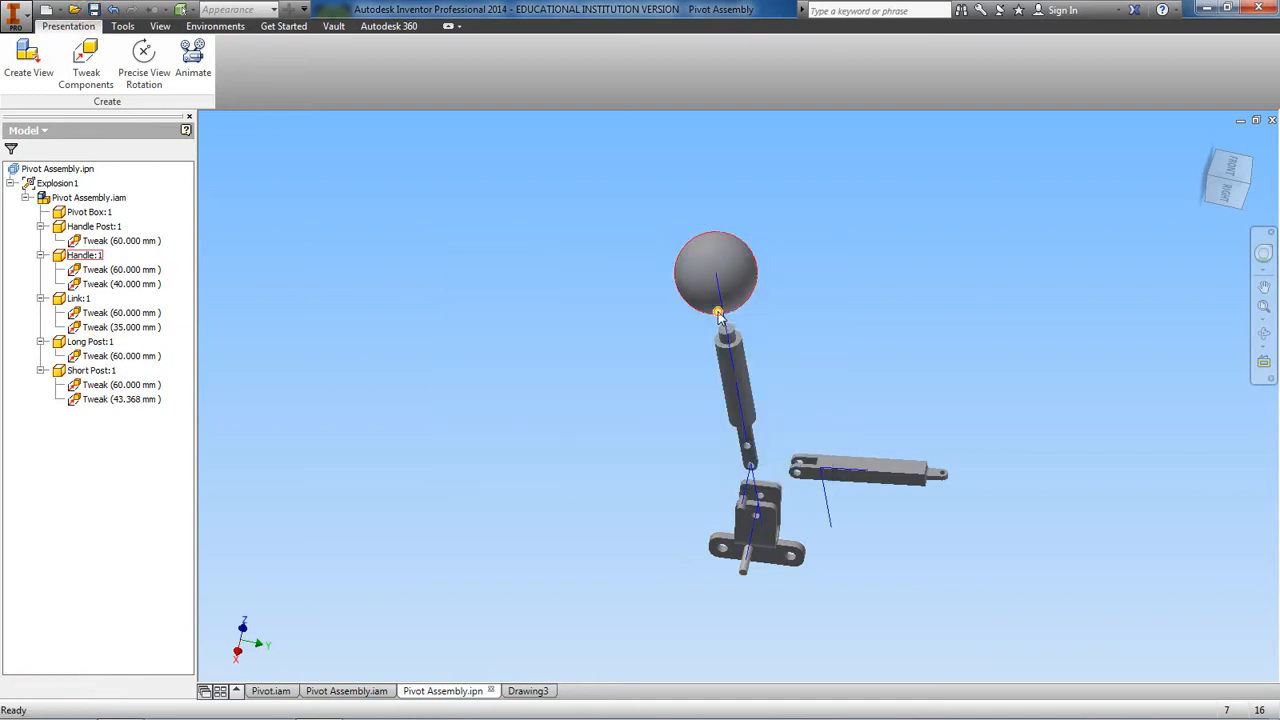
Step: Place a base view of the Pivot Assembly presentation on the drawing sheet in Saved Camera orientation at 1:1 scale
click(530, 692)
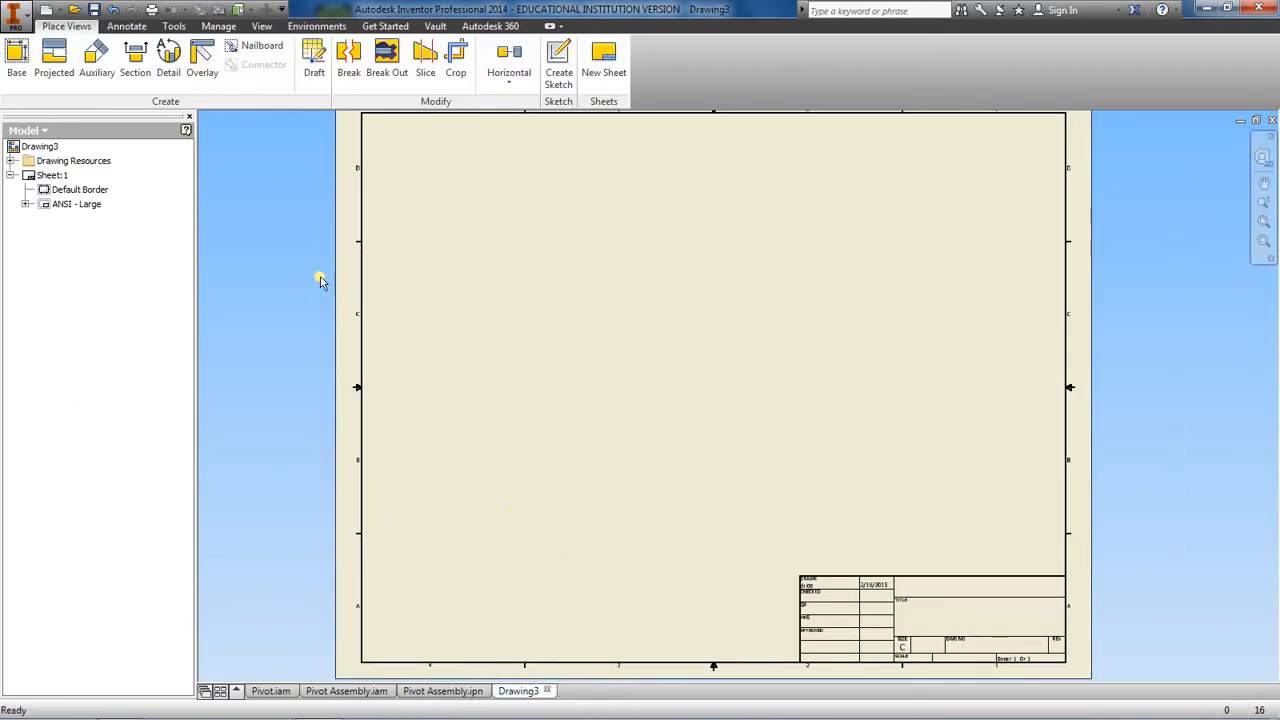
click(16, 55)
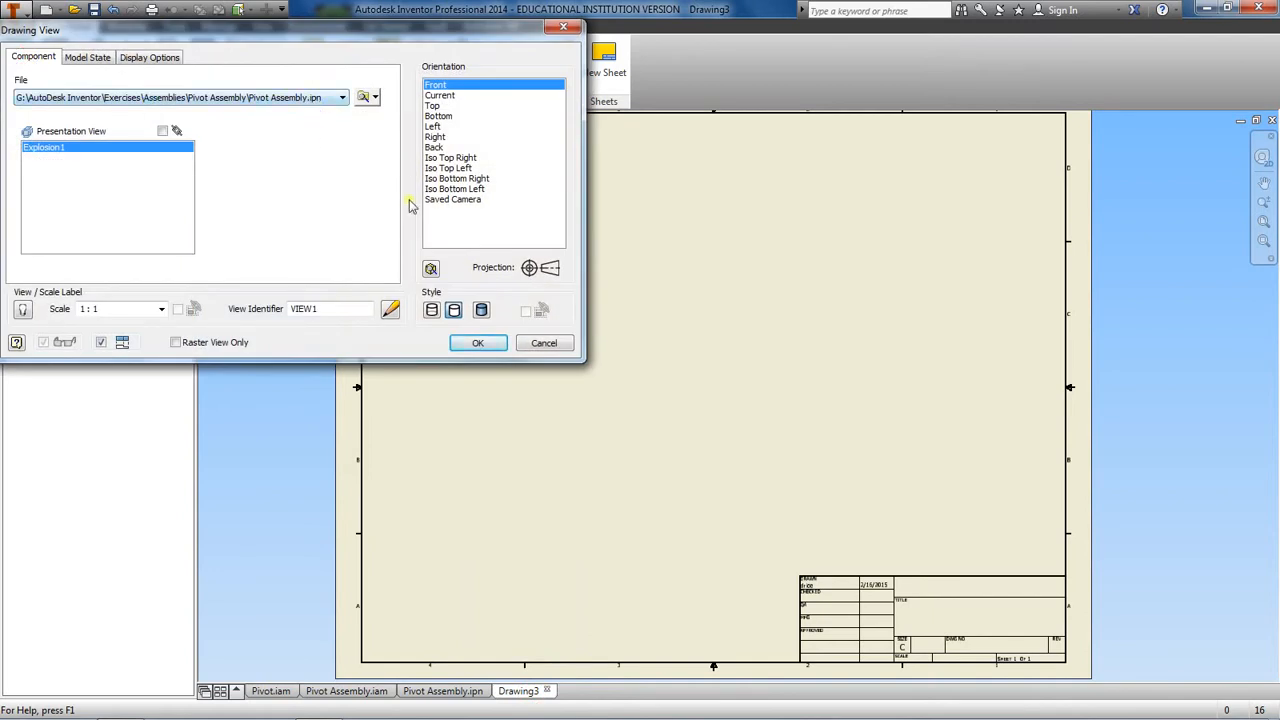
click(452, 199)
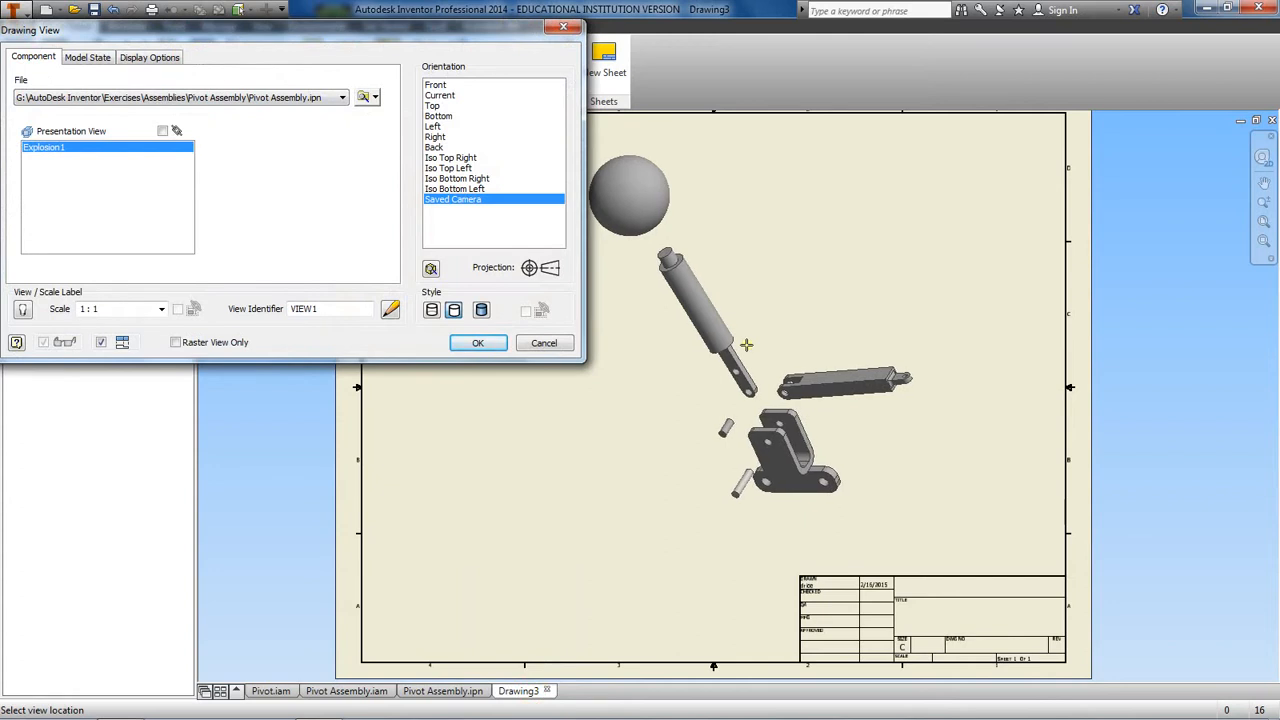
click(161, 310)
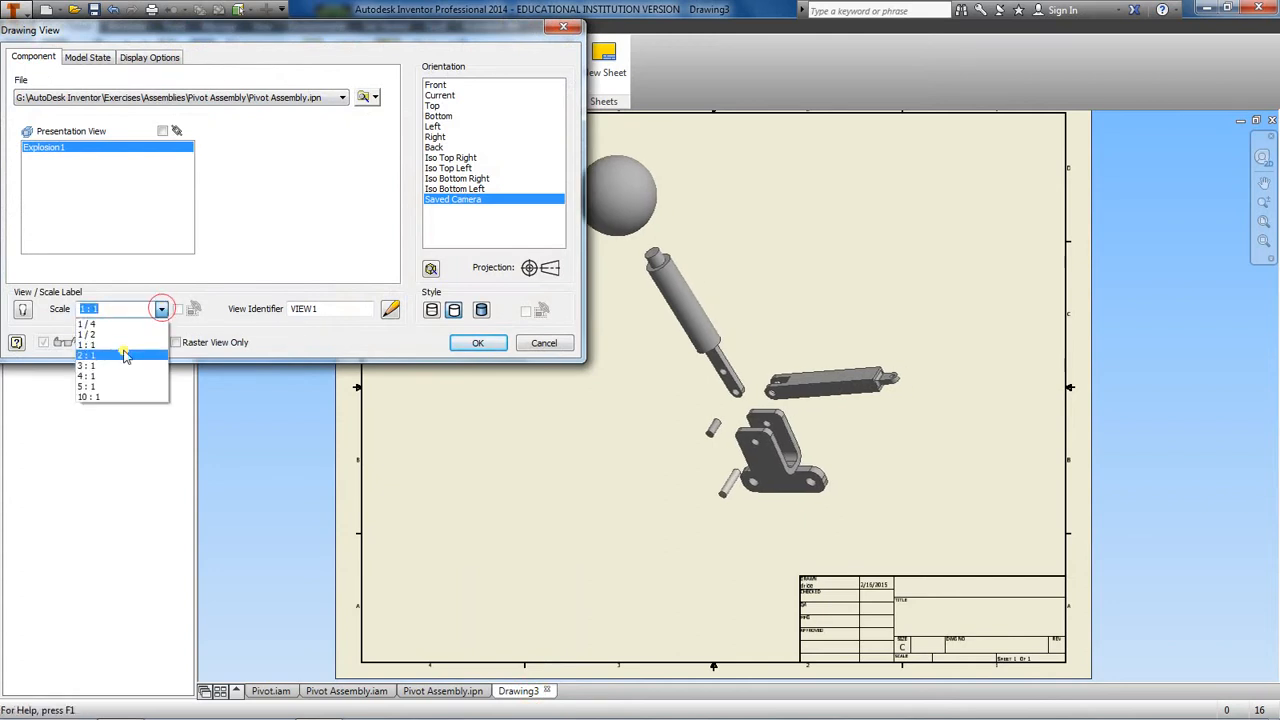
click(122, 352)
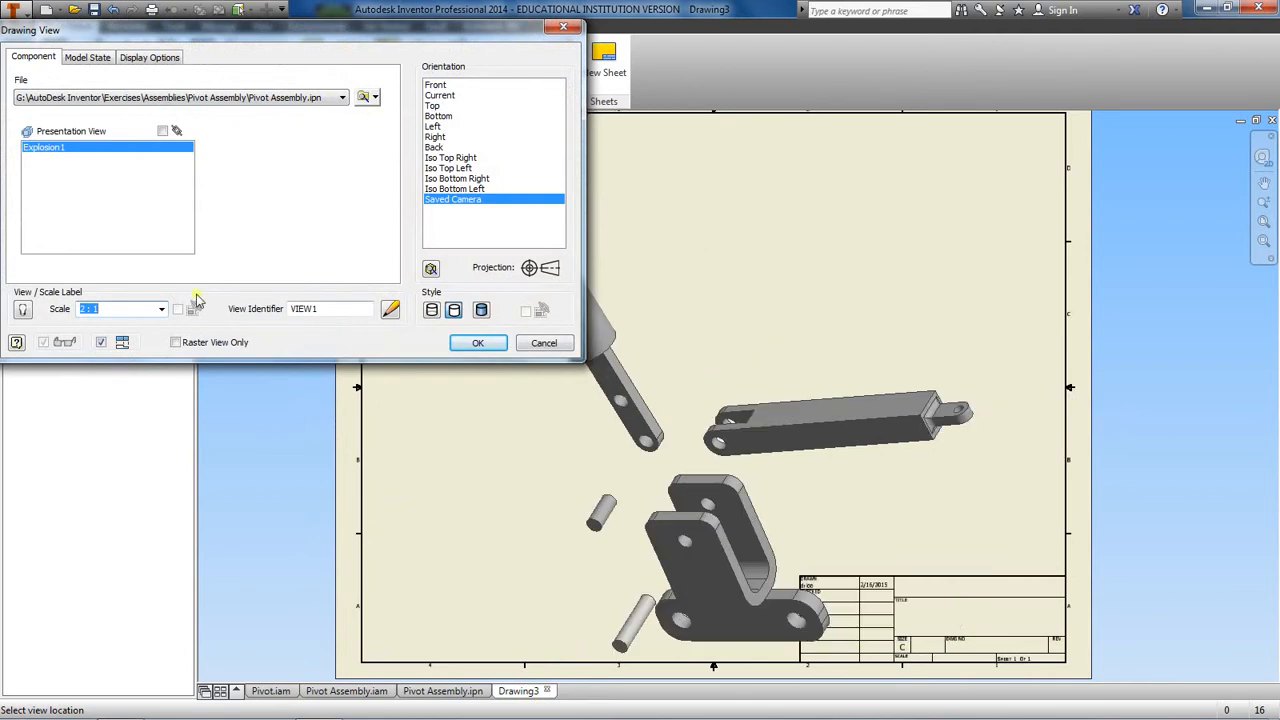
click(161, 308)
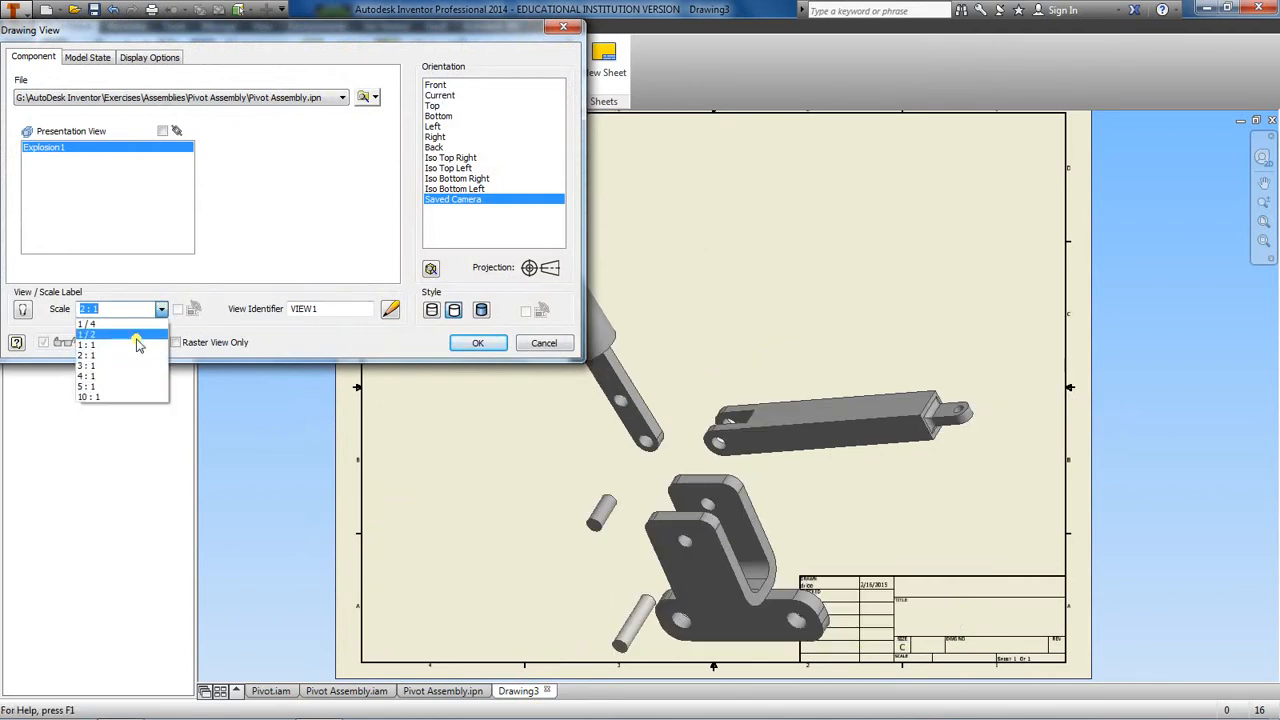
click(137, 345)
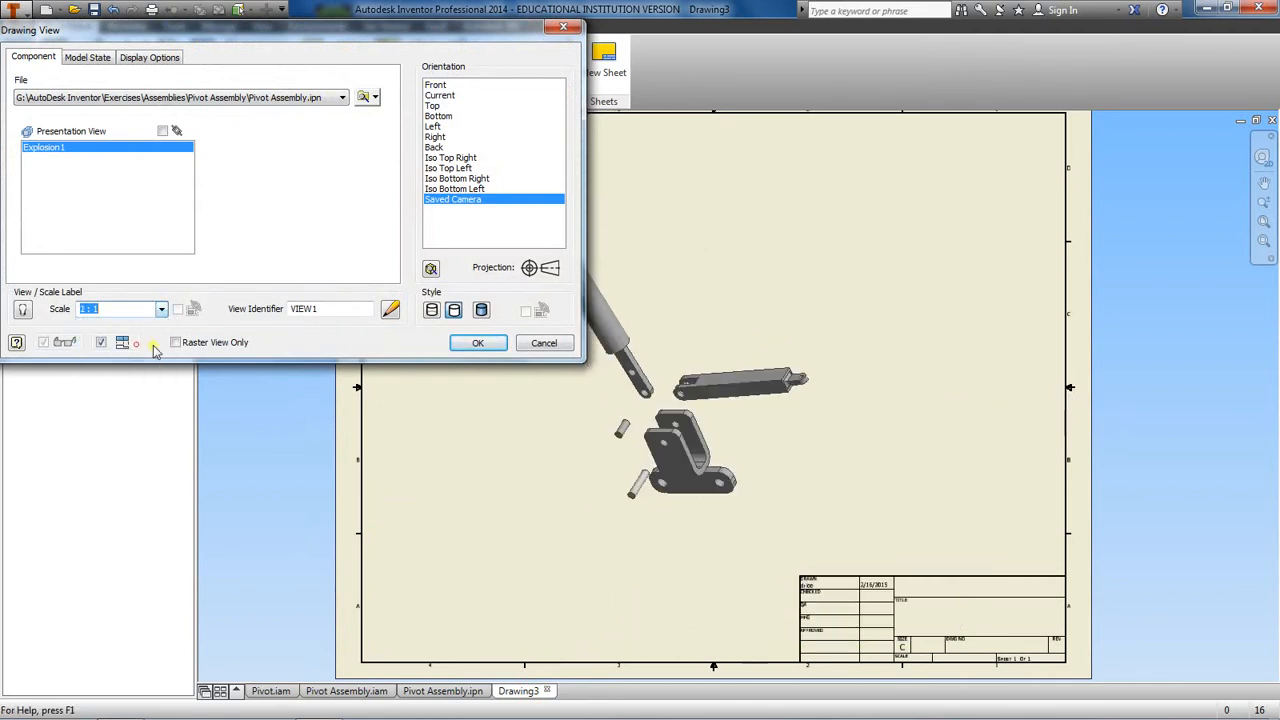
click(763, 357)
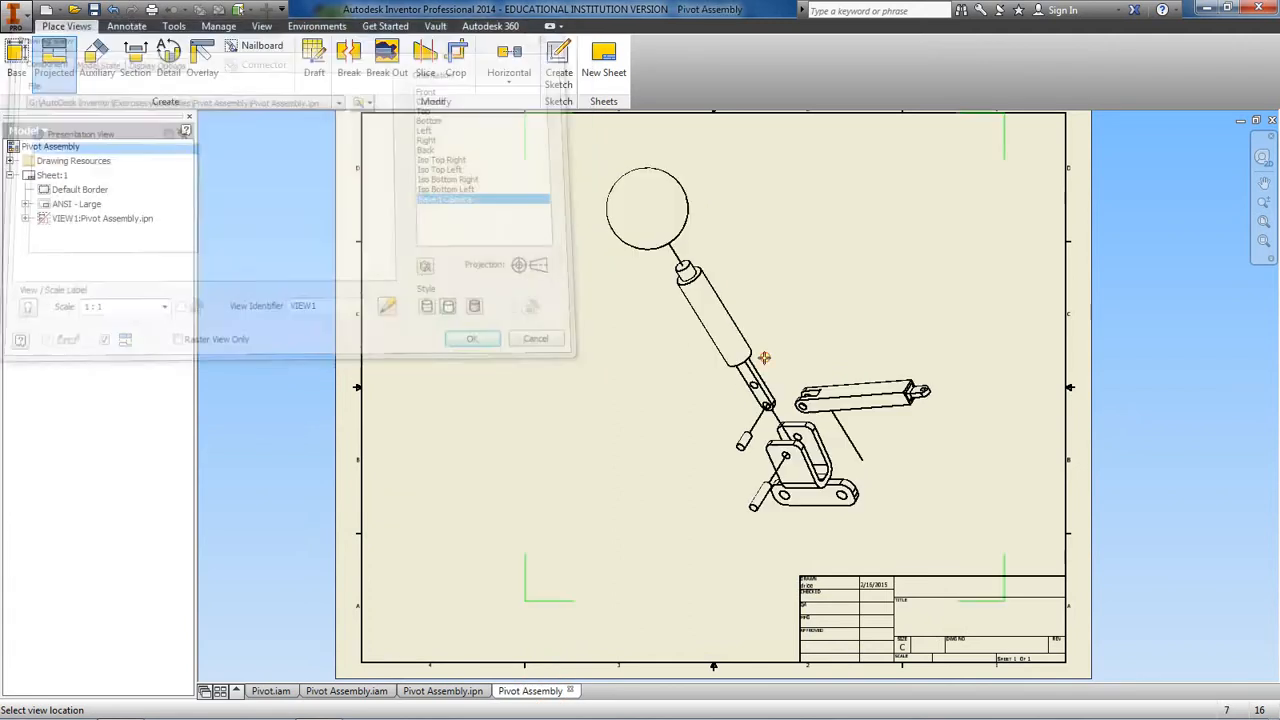
scroll(733, 358, up, 3)
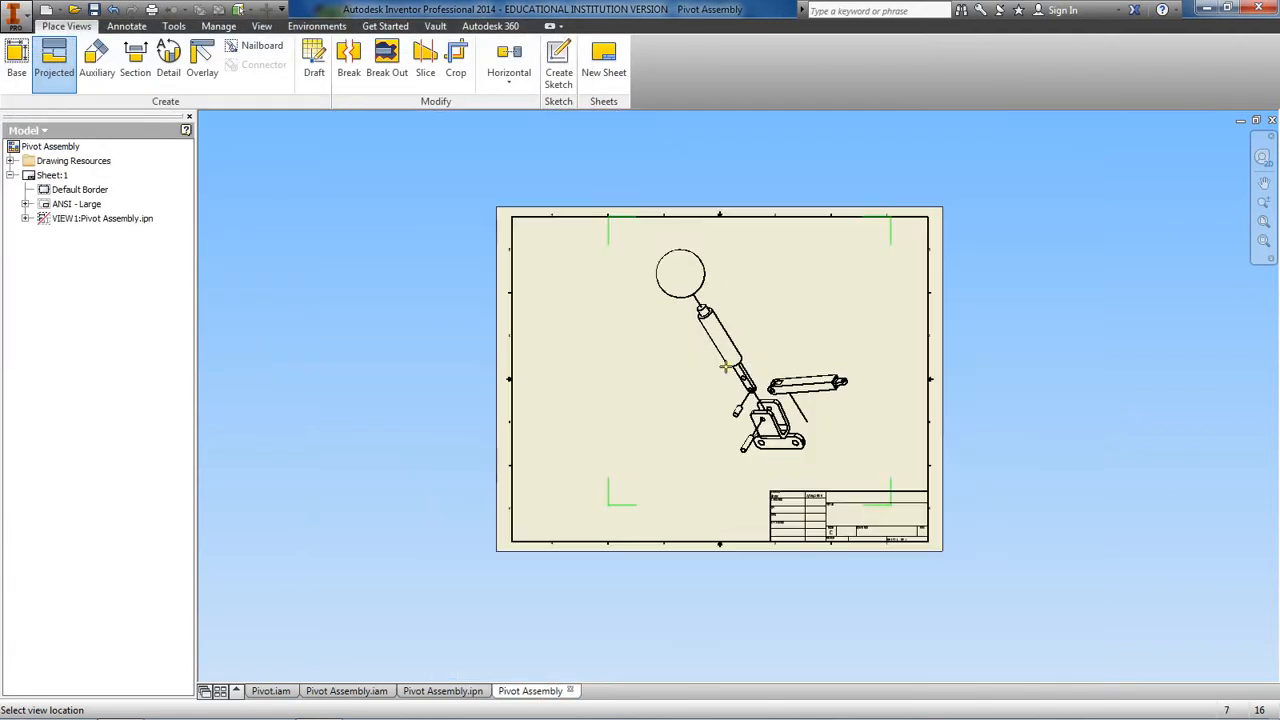
Step: Finish placing the exploded base view without adding any projected views
scroll(720, 365, down, 3)
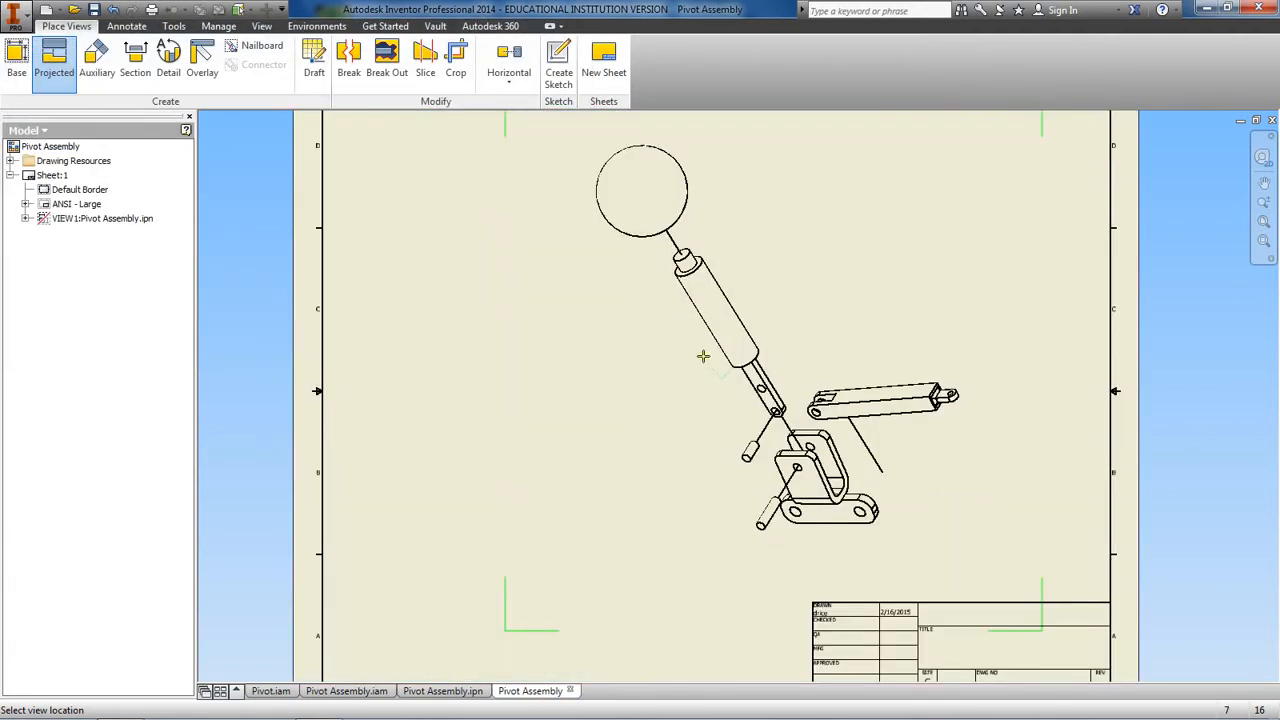
right_click(573, 474)
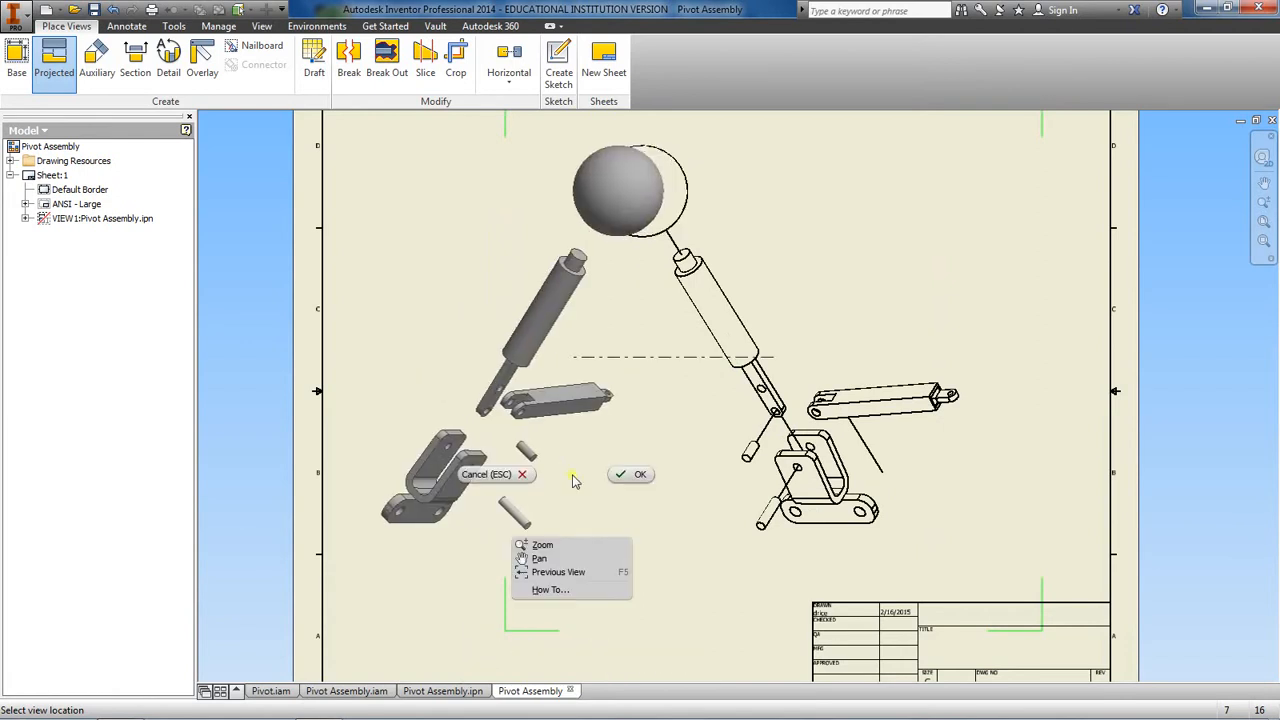
click(640, 477)
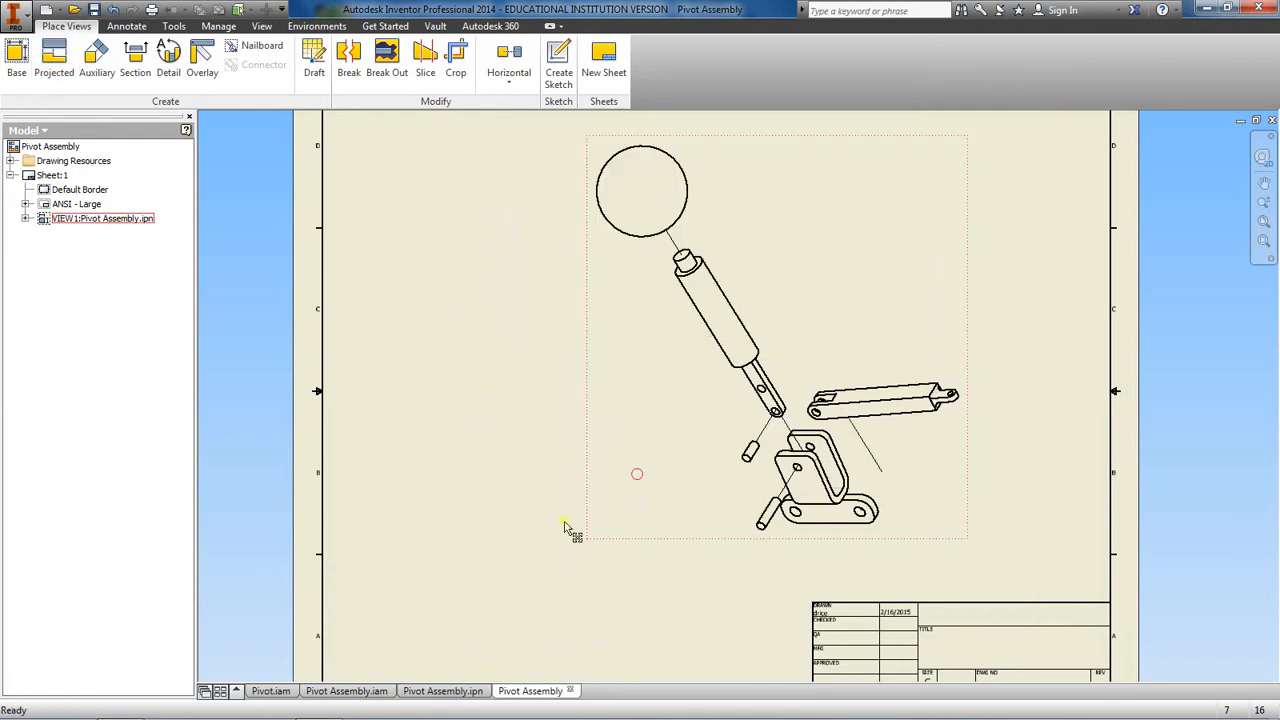
Step: Edit the exploded view on the sheet and set its style to shaded with hidden lines removed
right_click(617, 543)
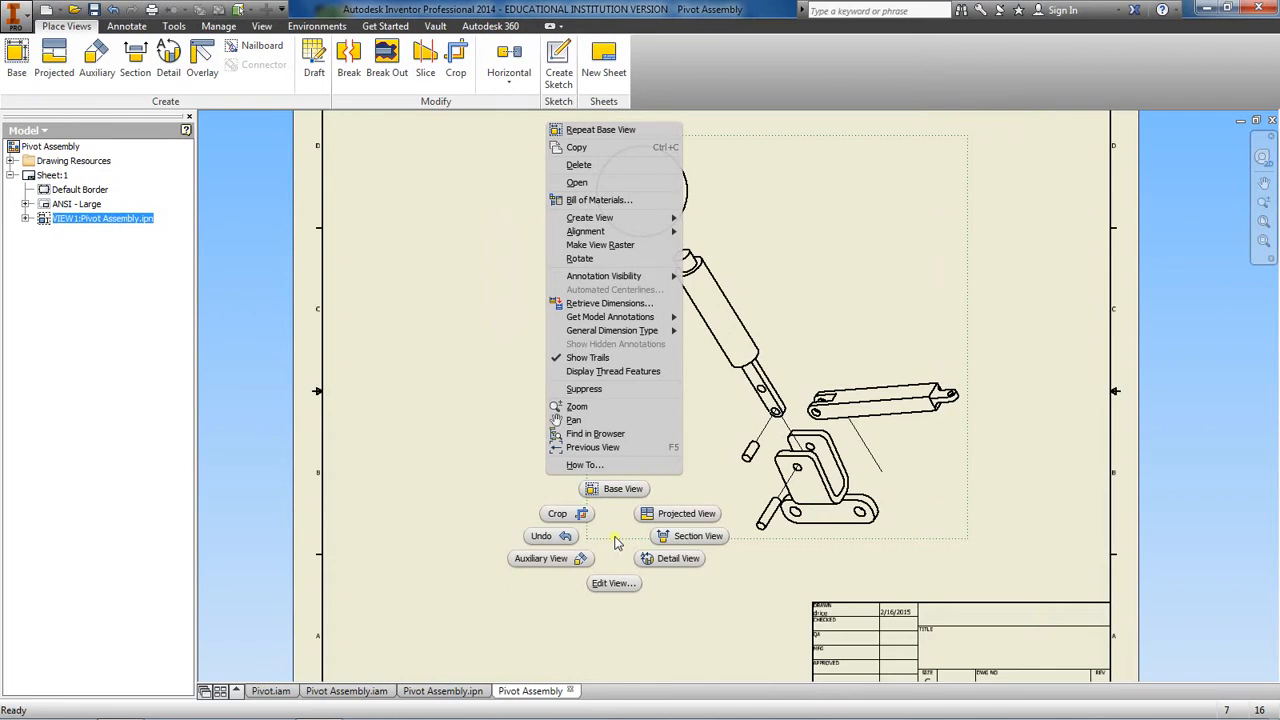
click(626, 585)
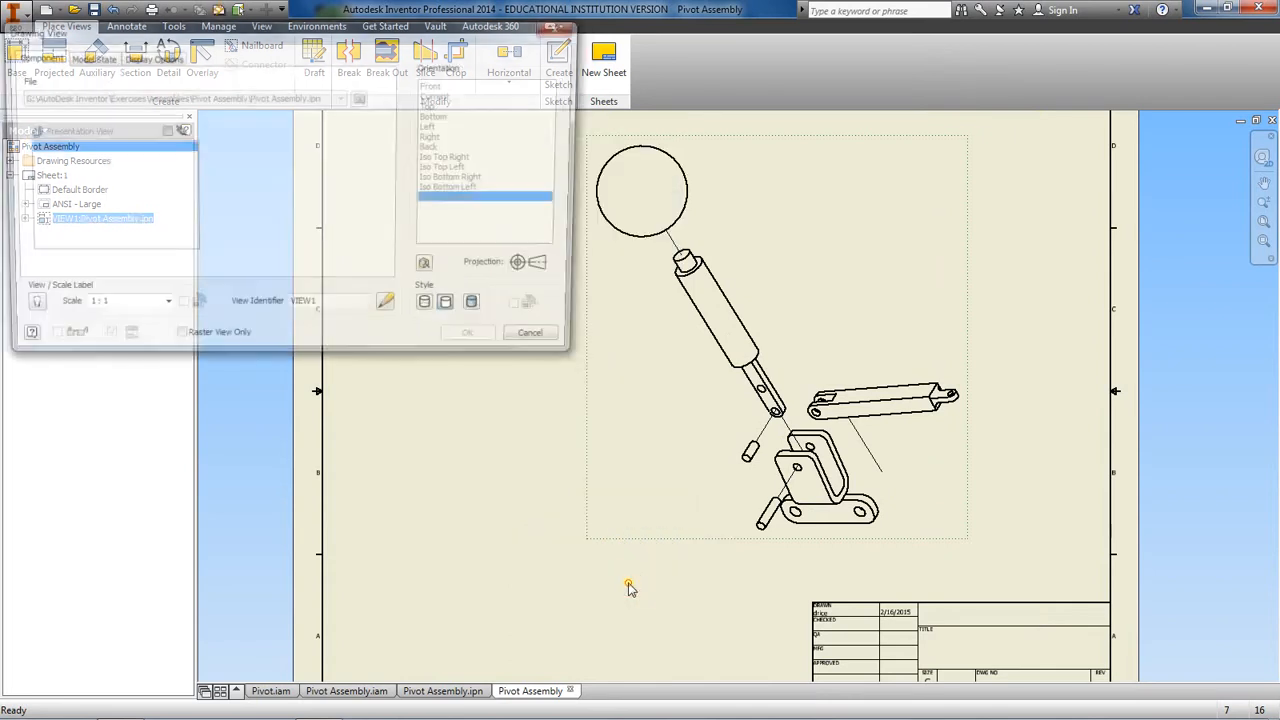
click(453, 310)
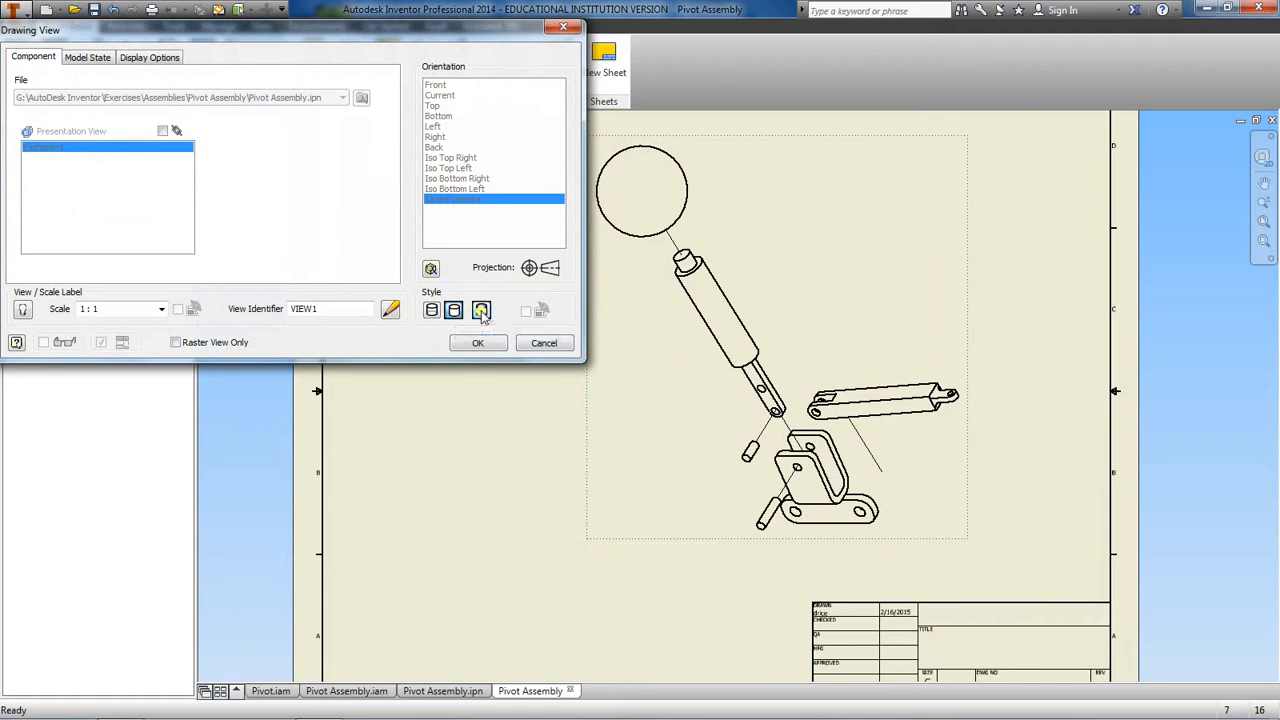
click(481, 311)
click(481, 343)
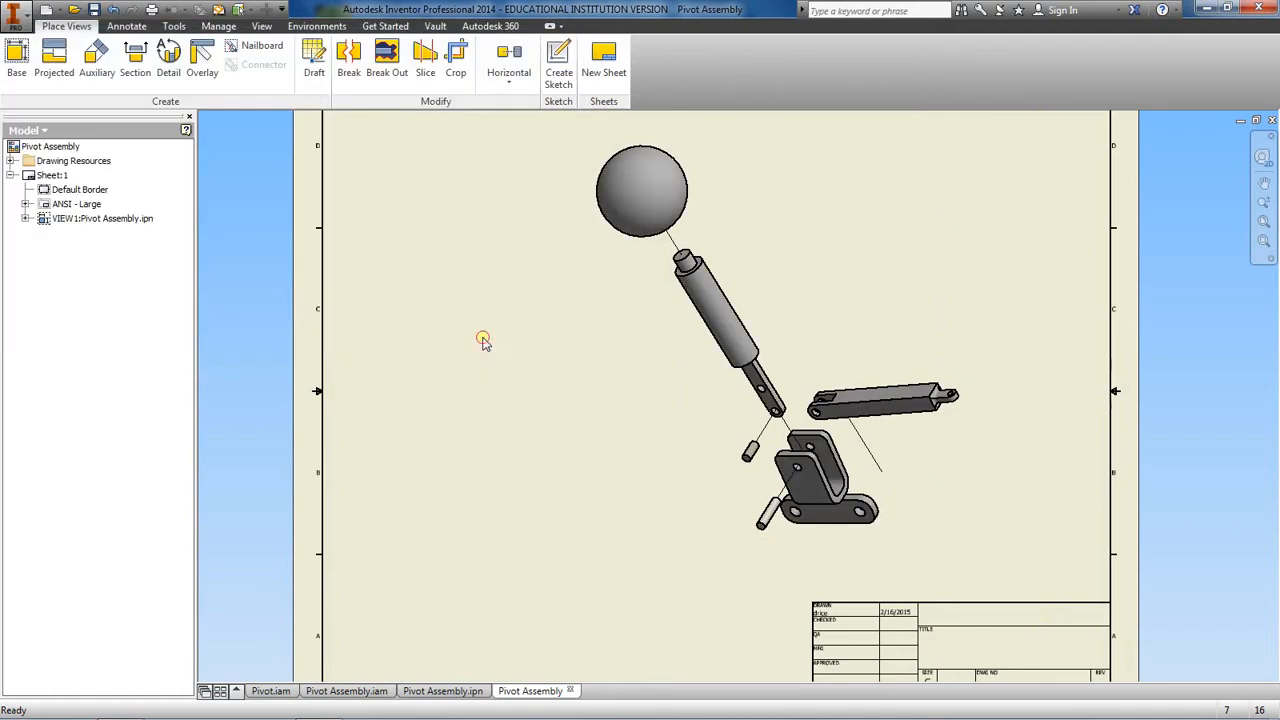
right_click(497, 407)
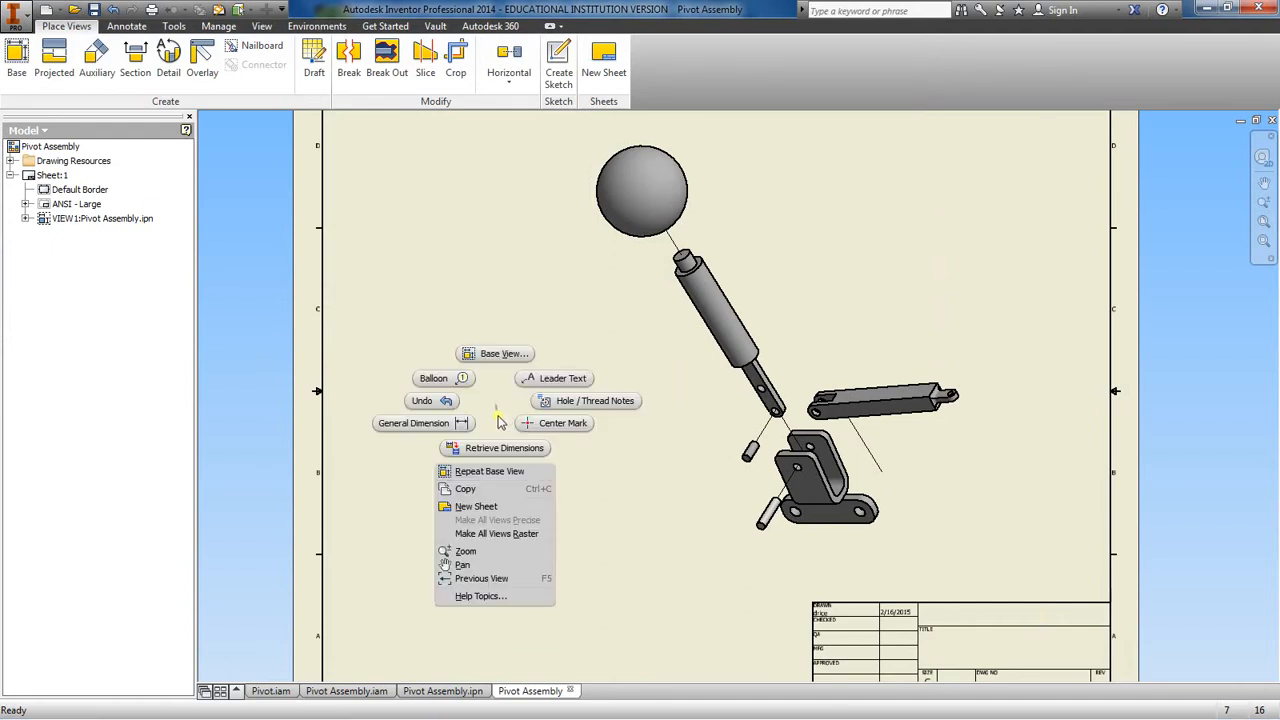
click(458, 296)
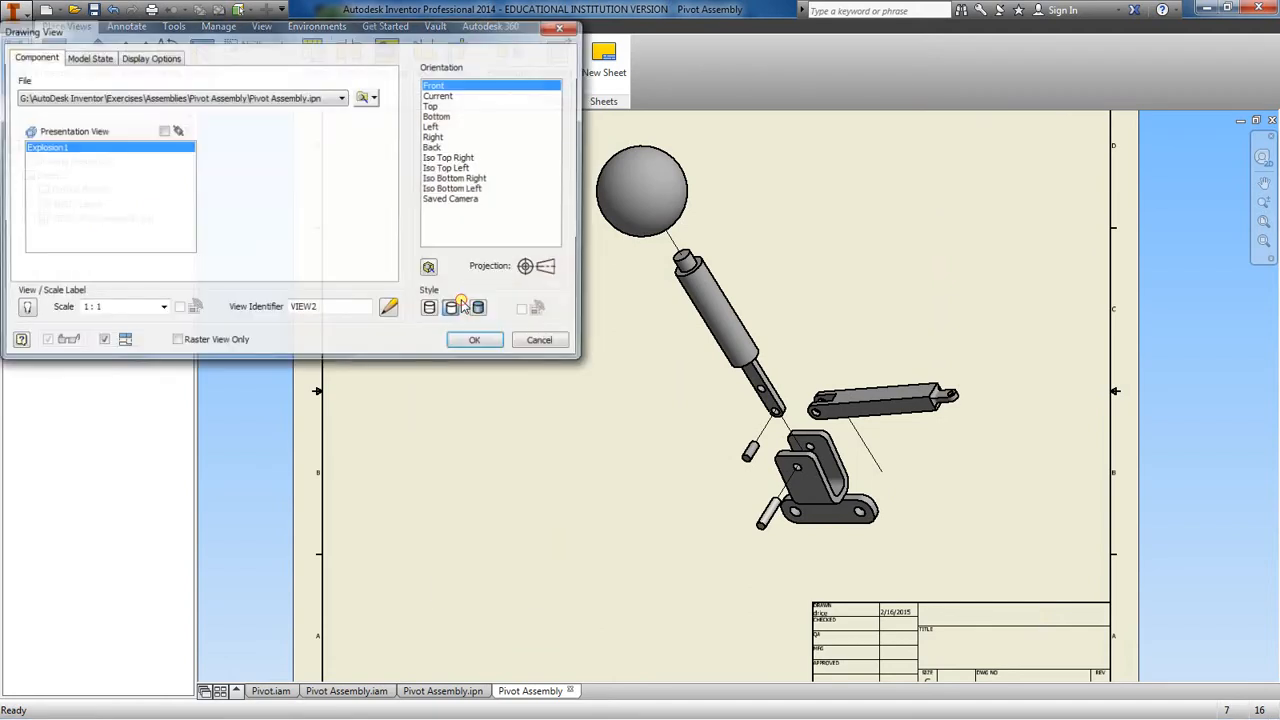
click(545, 344)
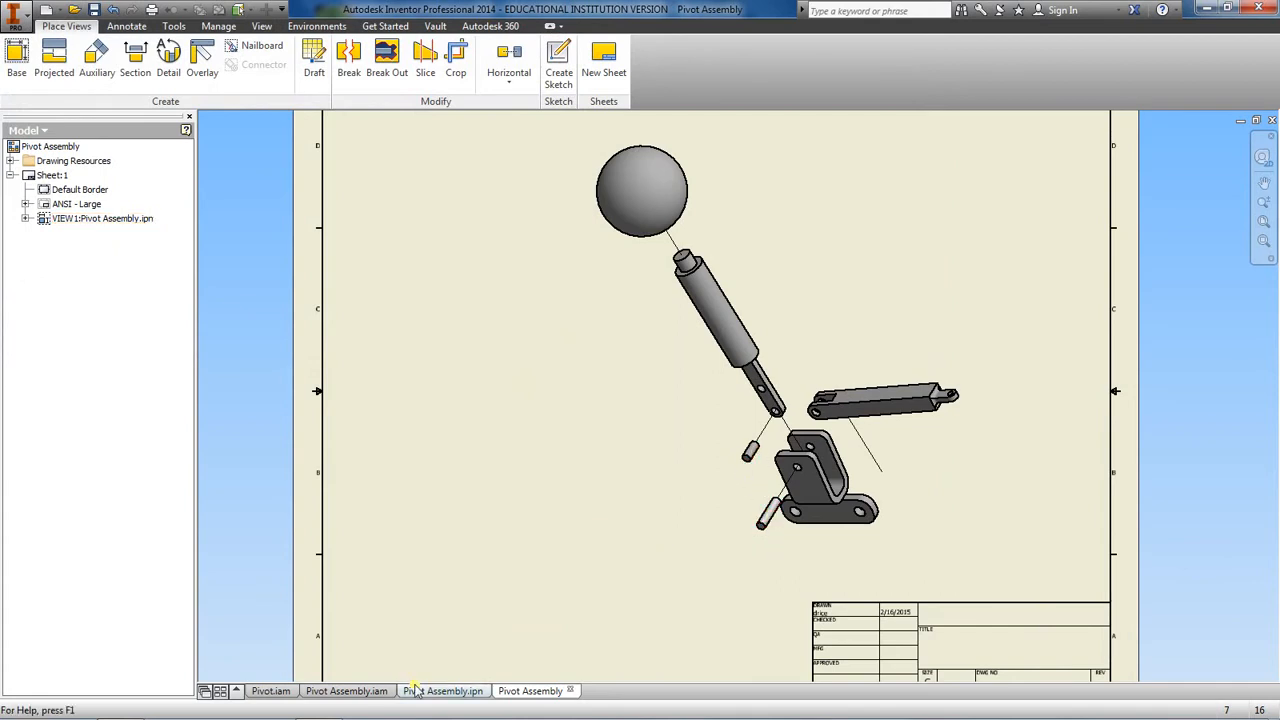
Step: Switch to the Pivot Assembly.iam model and start editing the Short Post in place
mouse_move(420, 697)
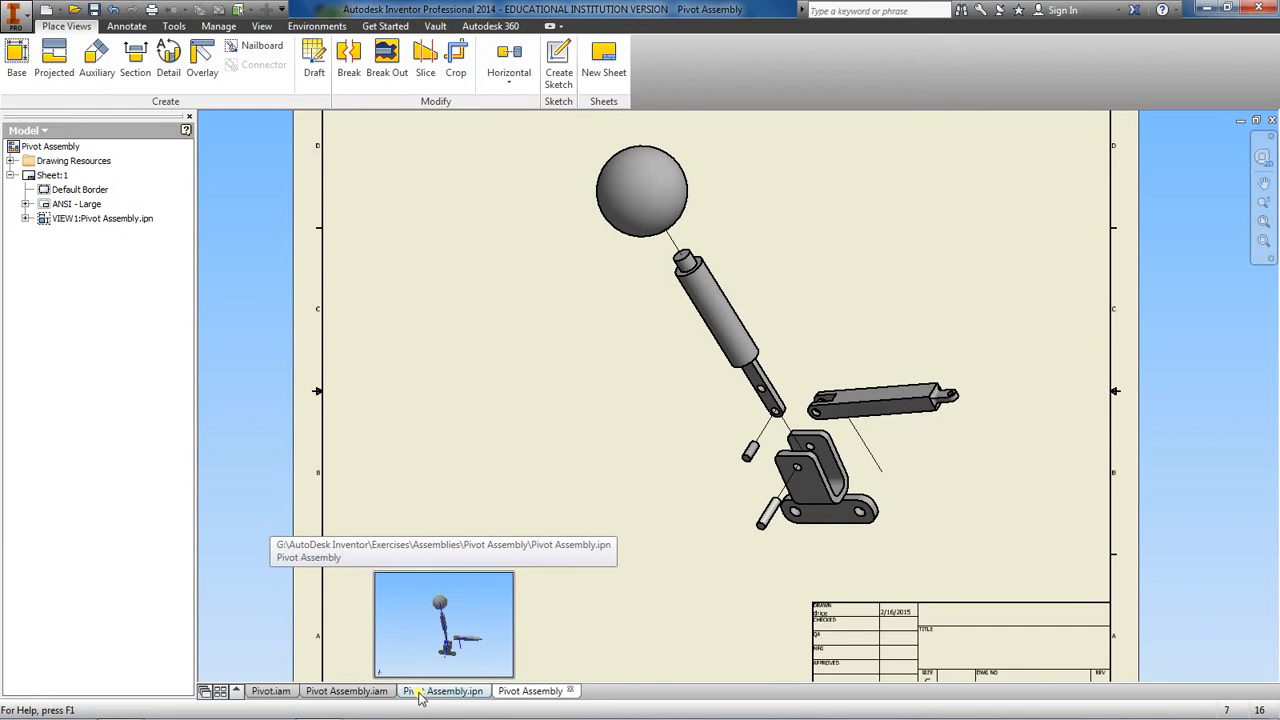
click(346, 693)
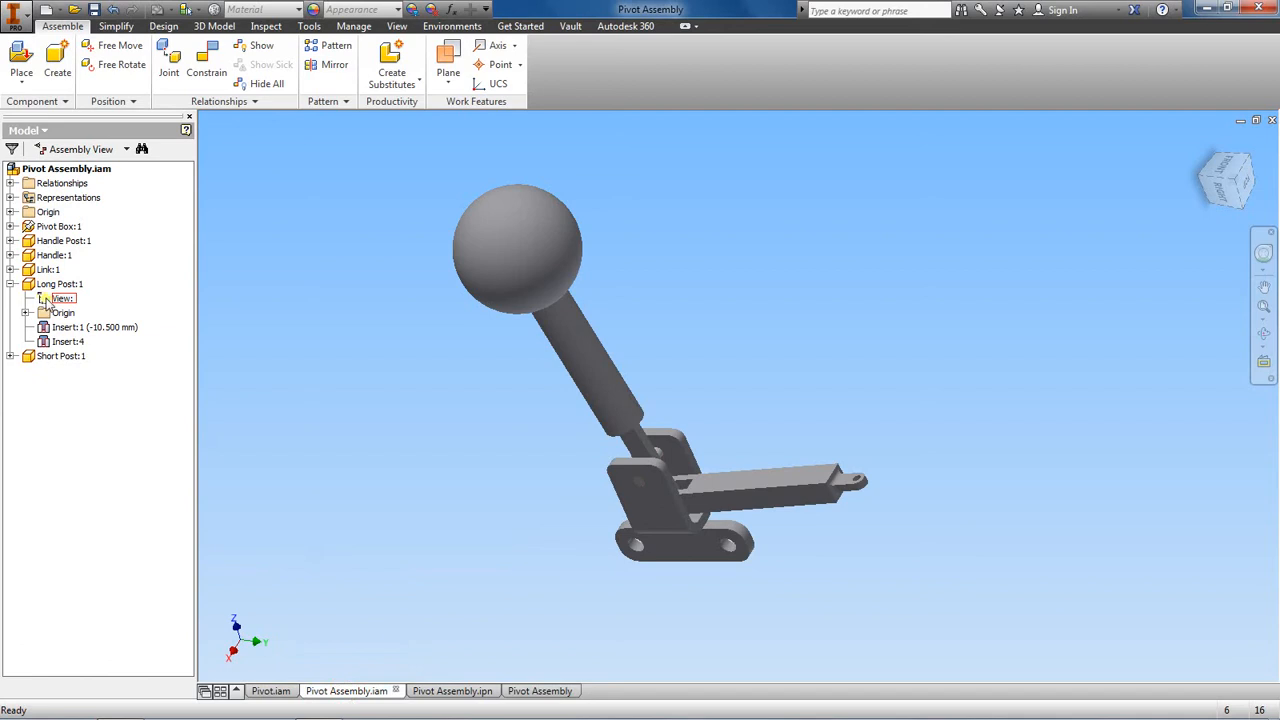
click(11, 357)
click(55, 356)
right_click(55, 356)
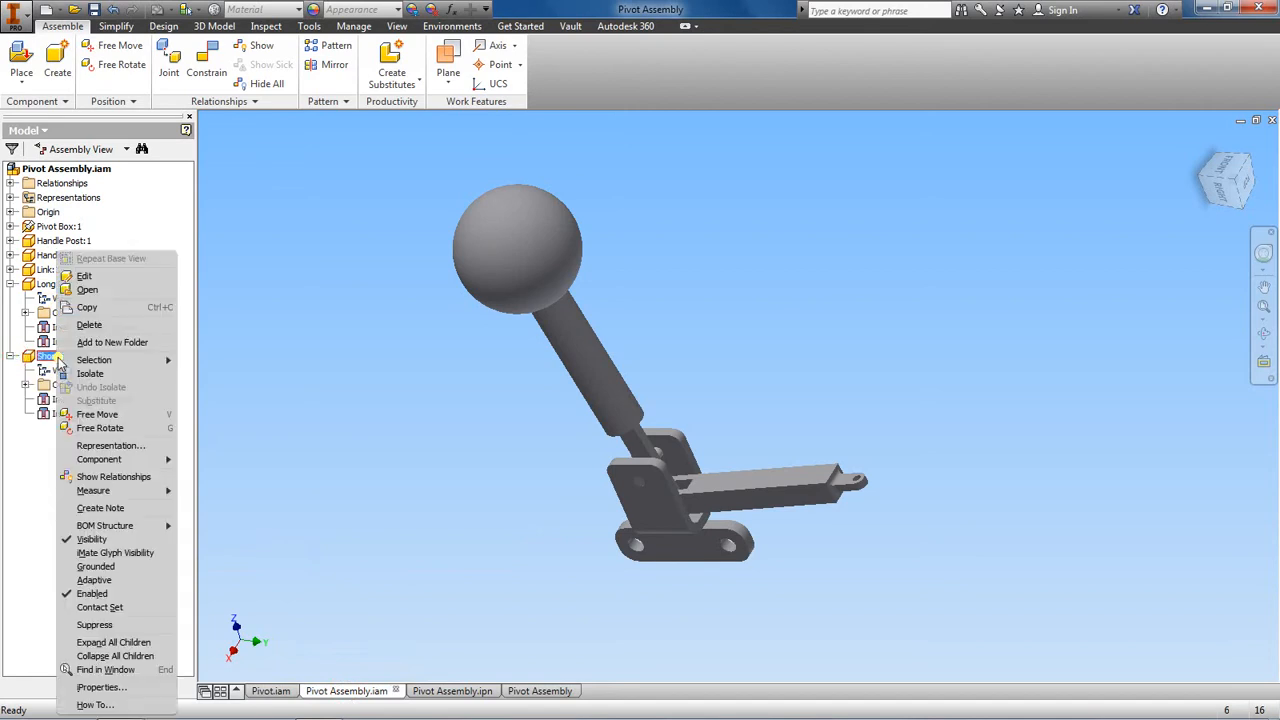
click(100, 277)
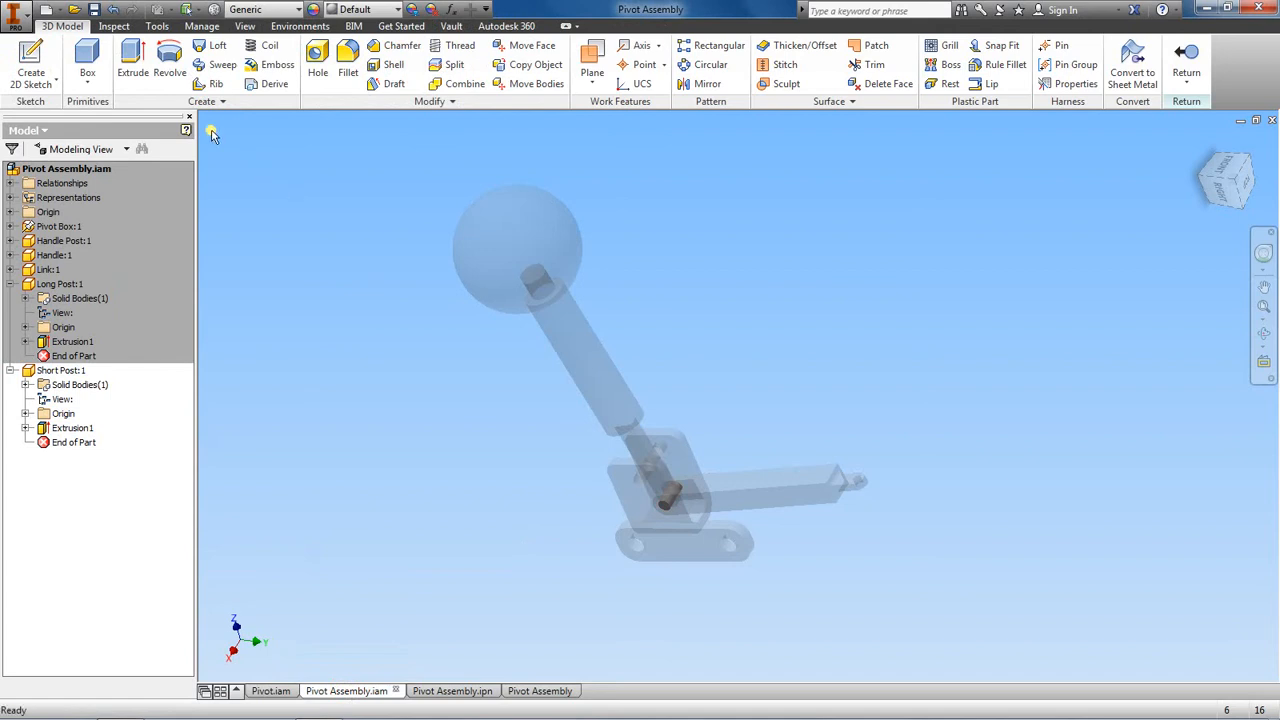
Step: Set the feature appearance of the Short Post's Extrusion1 to Steel
right_click(65, 428)
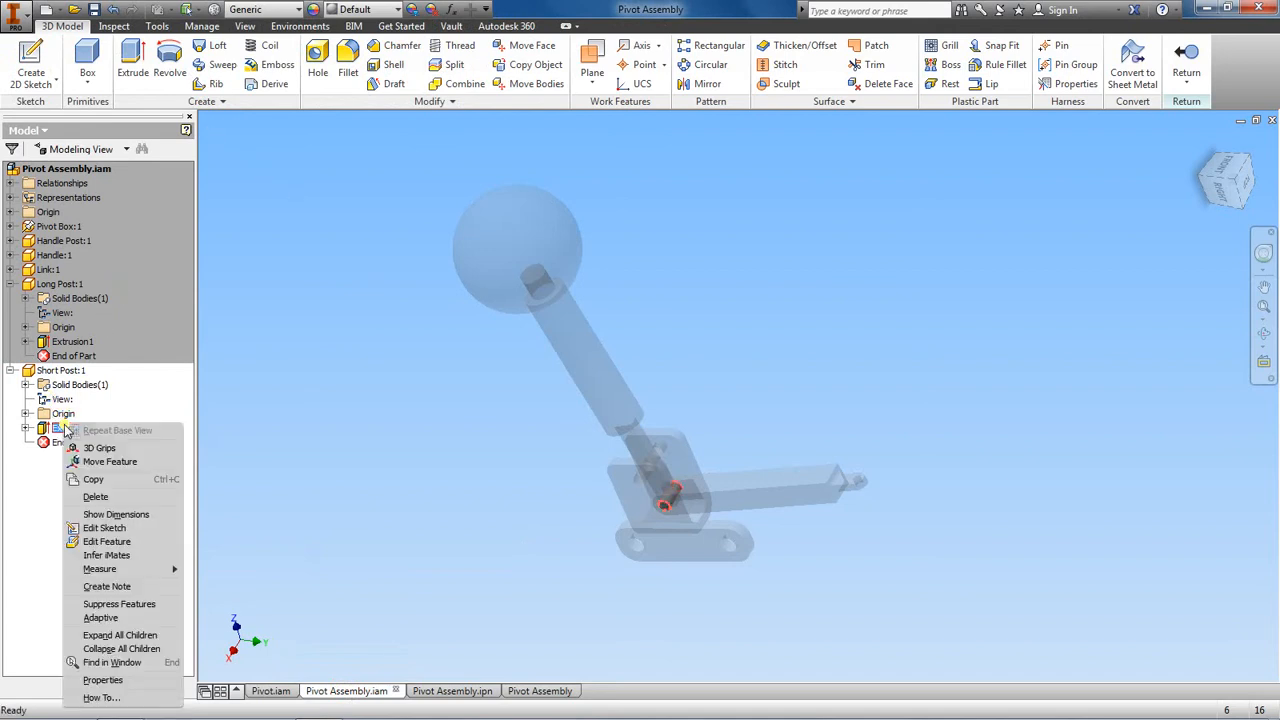
click(112, 680)
click(253, 403)
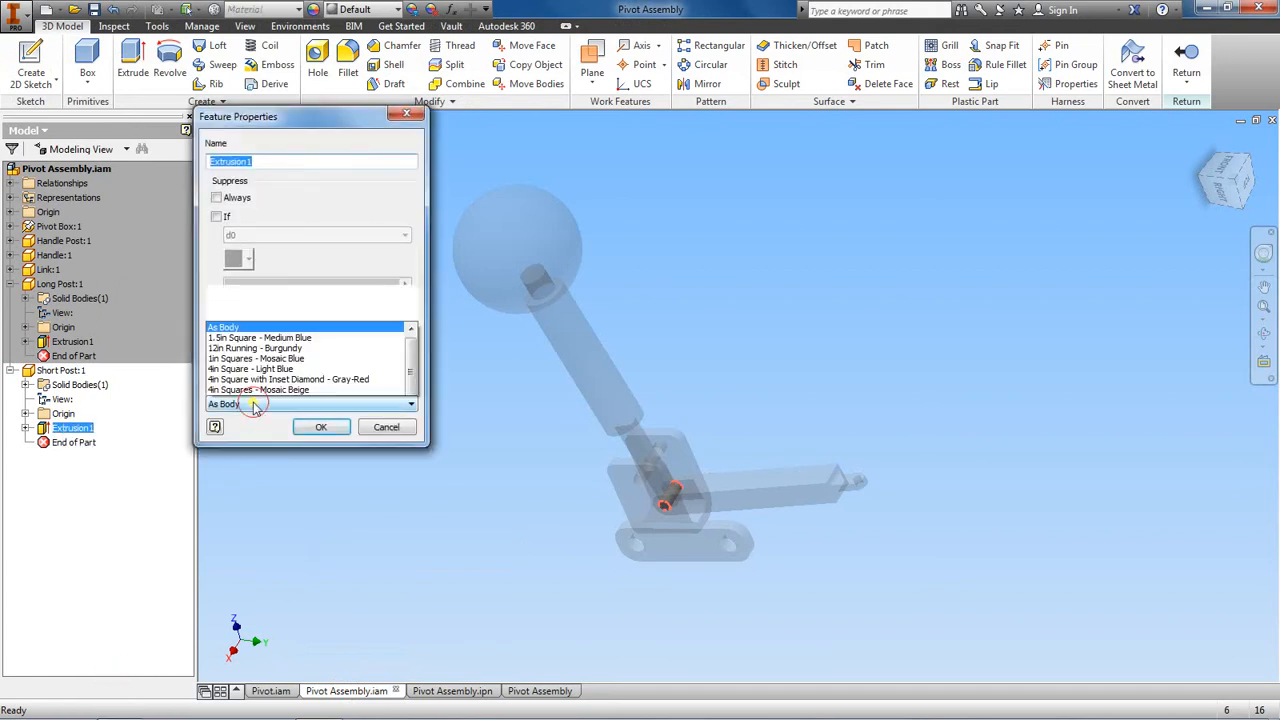
scroll(297, 250, down, 4)
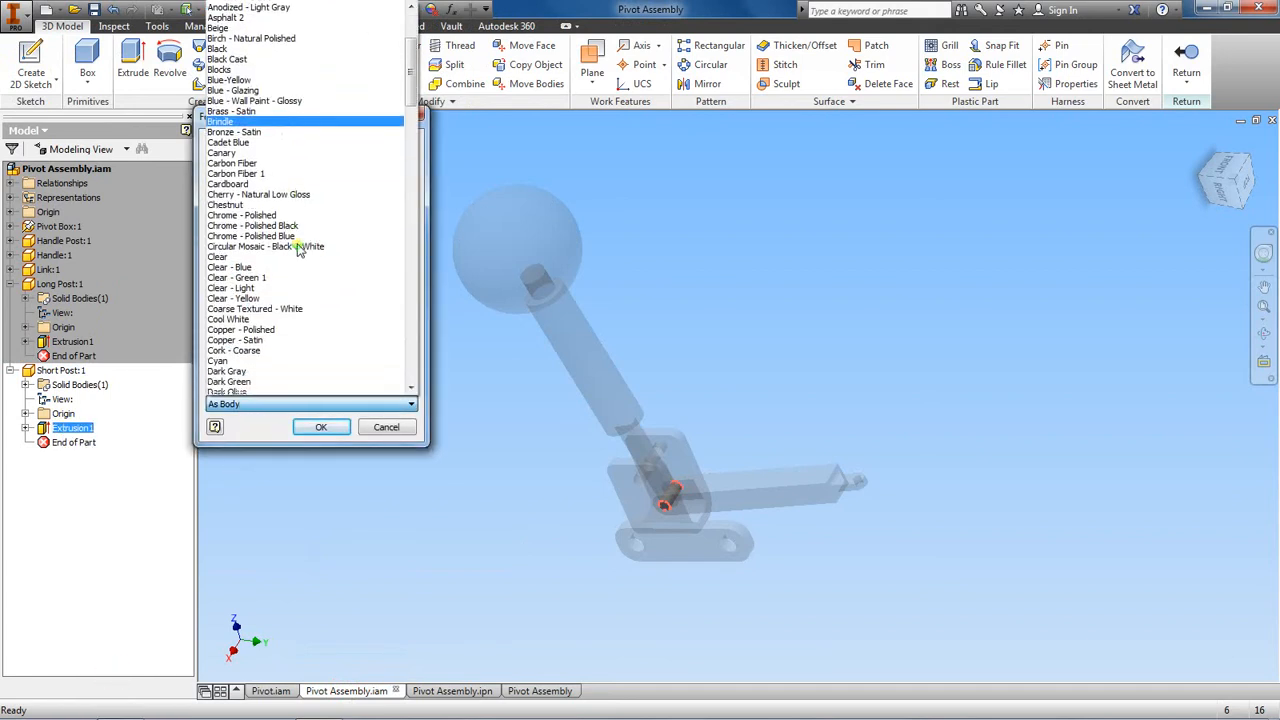
scroll(297, 250, down, 20)
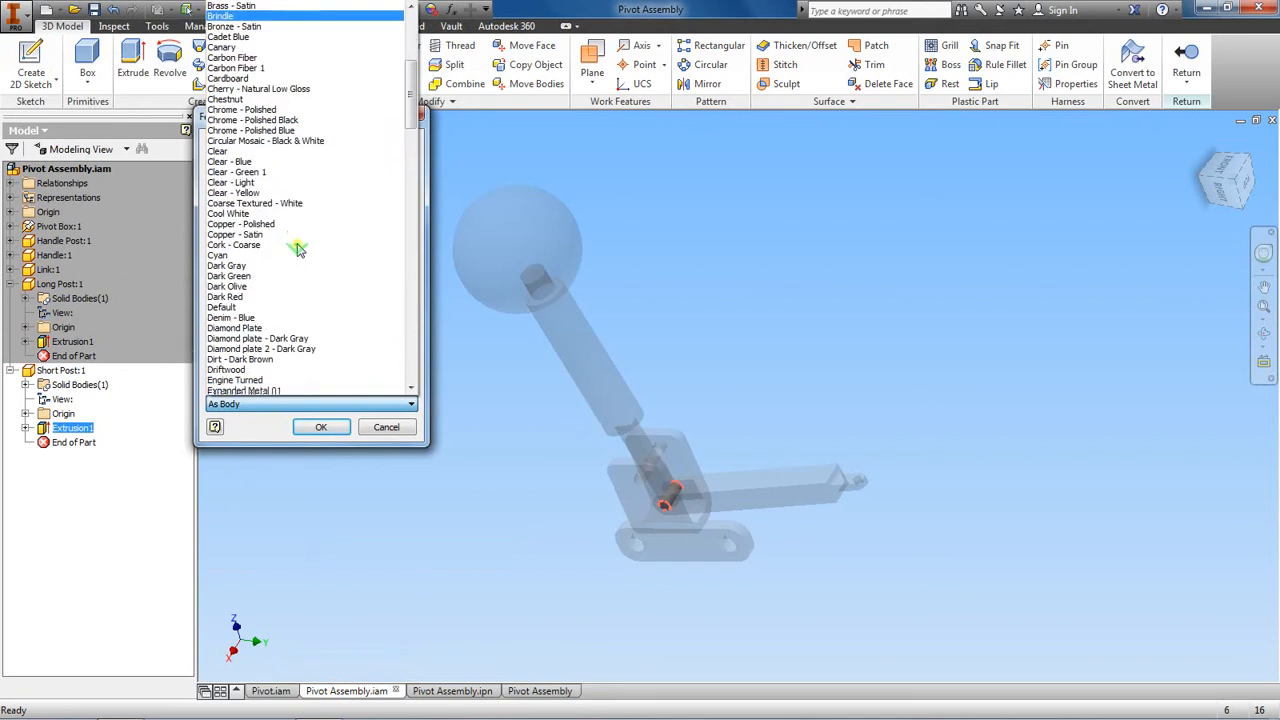
drag(390, 233, 392, 280)
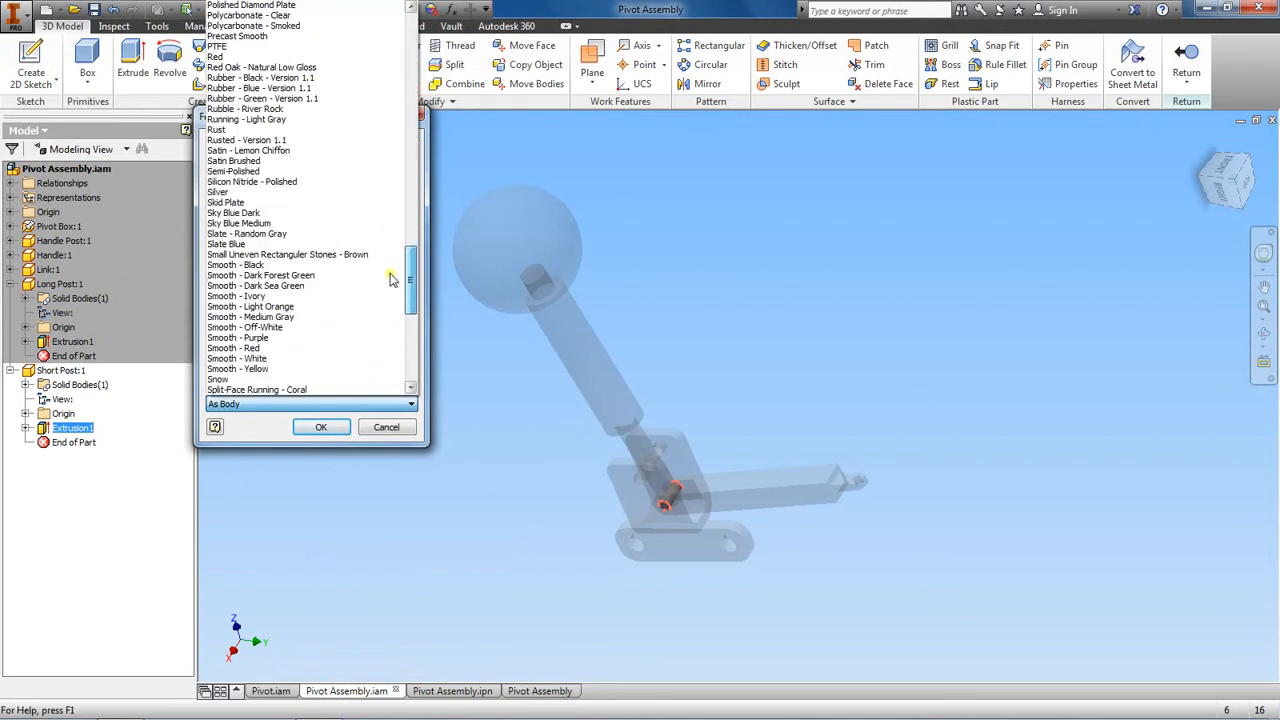
scroll(392, 280, down, 8)
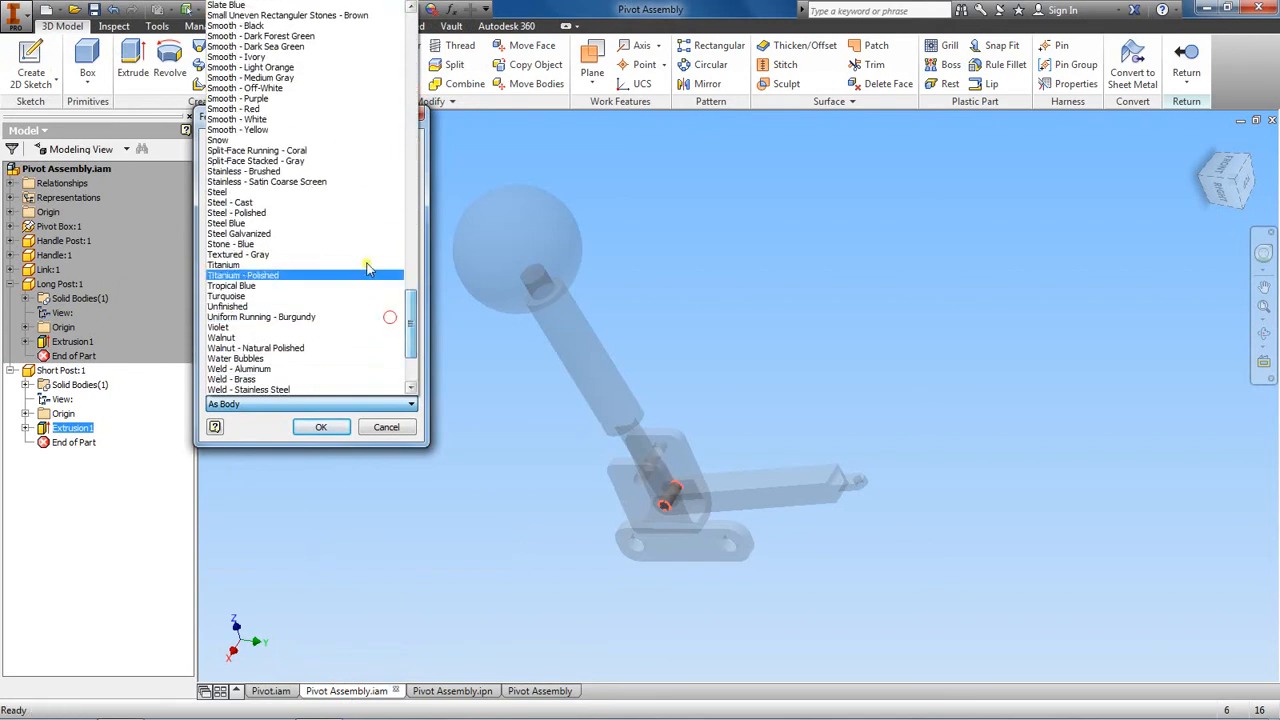
click(351, 193)
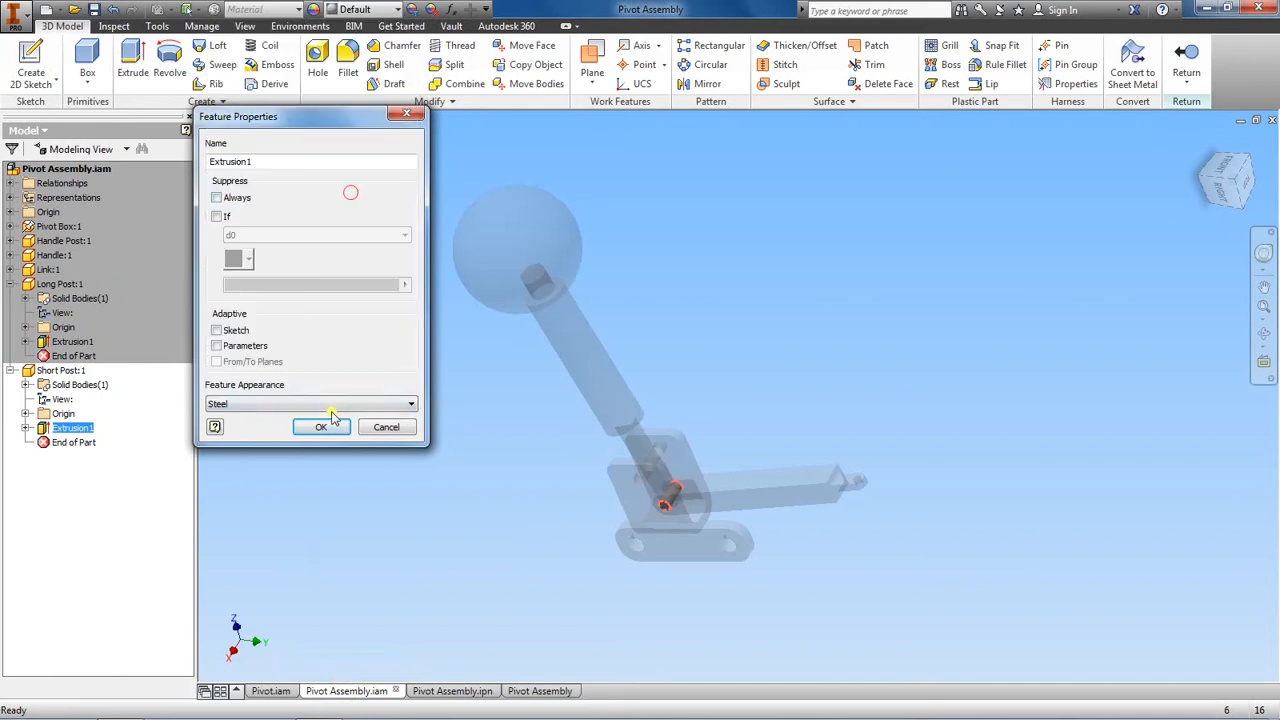
click(328, 425)
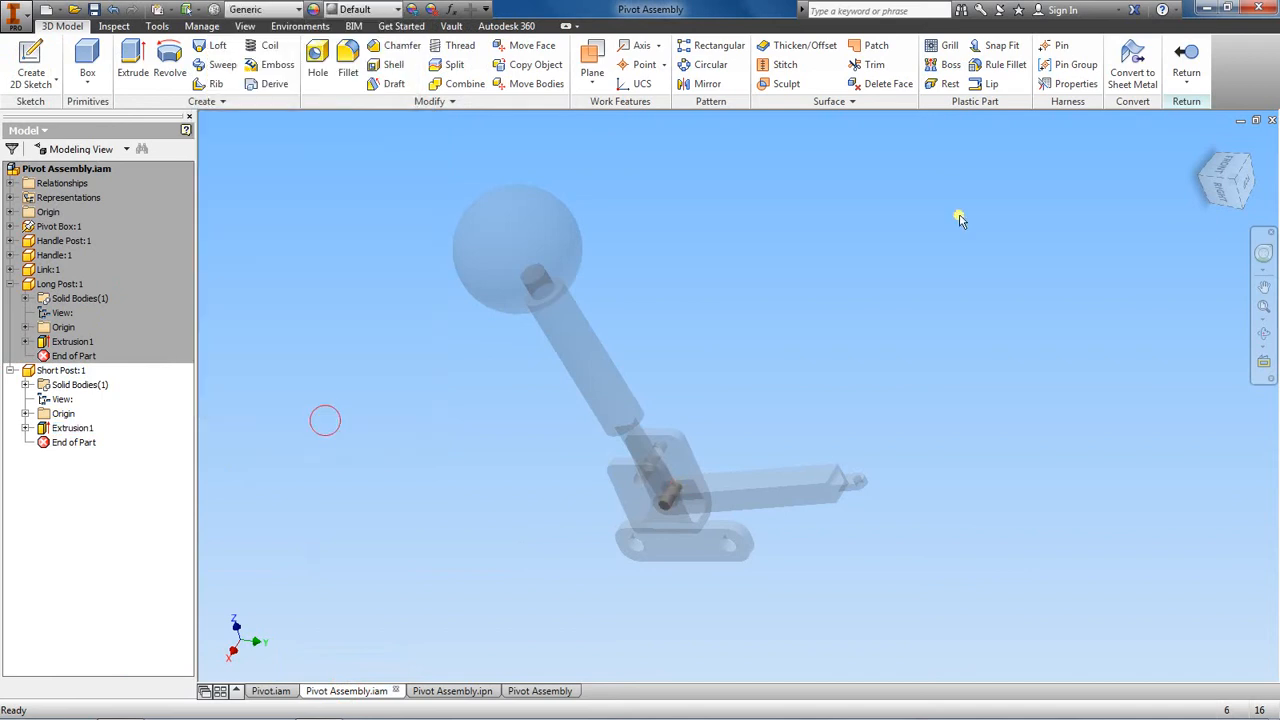
Step: Return from the part to the assembly and save the assembly with its changed dependents
click(1186, 60)
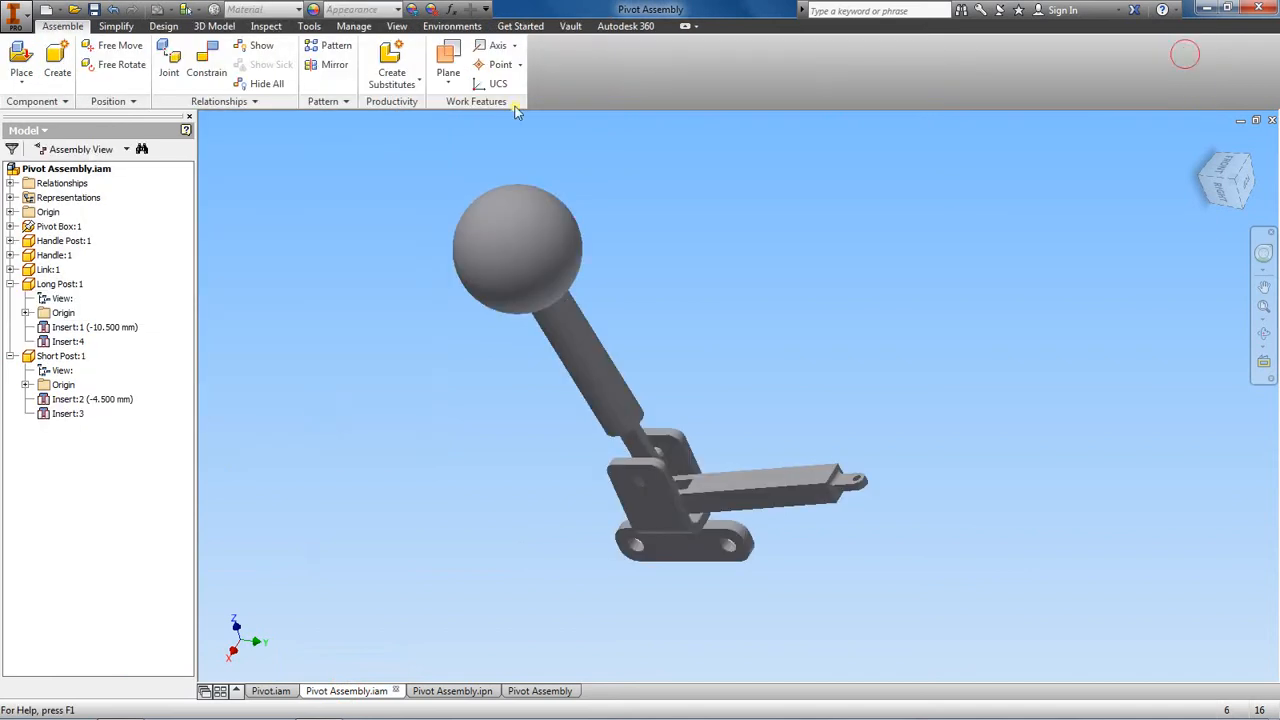
click(97, 9)
click(723, 312)
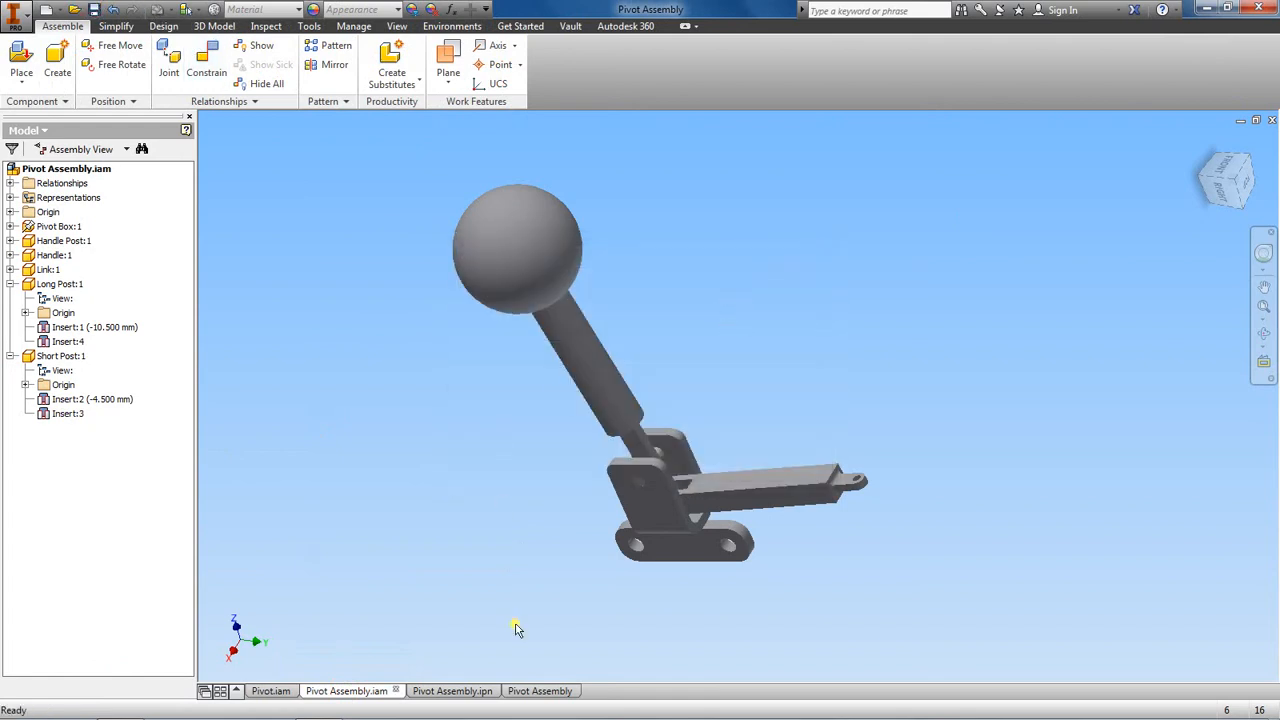
Step: Return to the drawing sheet and save it as Pivot Assembly in Inventor Drawing (*.idw) format along with its dependents
click(530, 691)
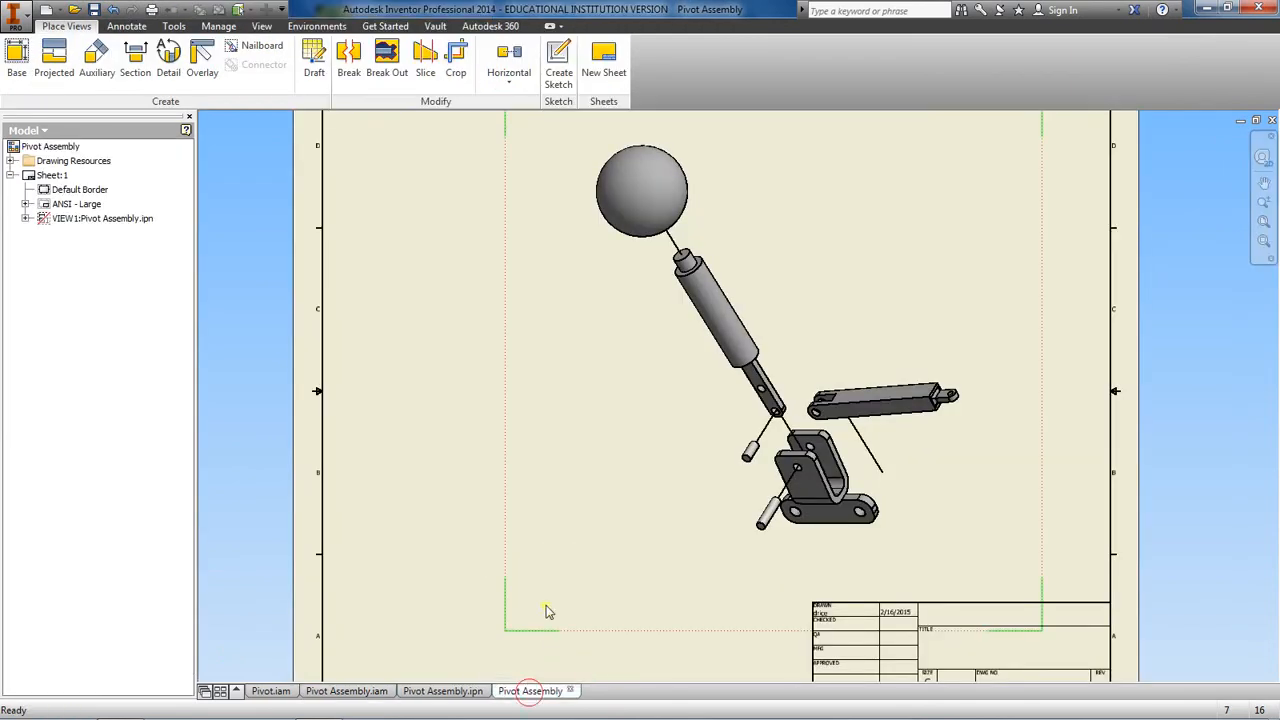
scroll(726, 477, down, 3)
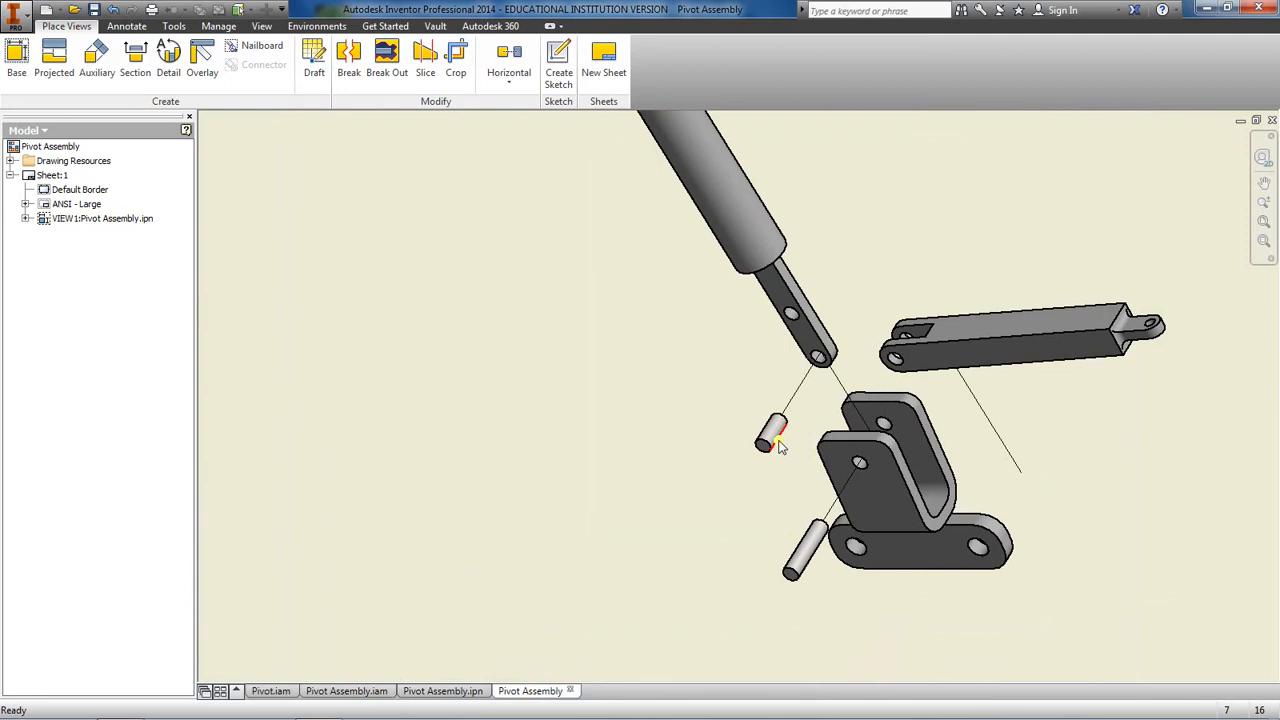
scroll(791, 530, up, 2)
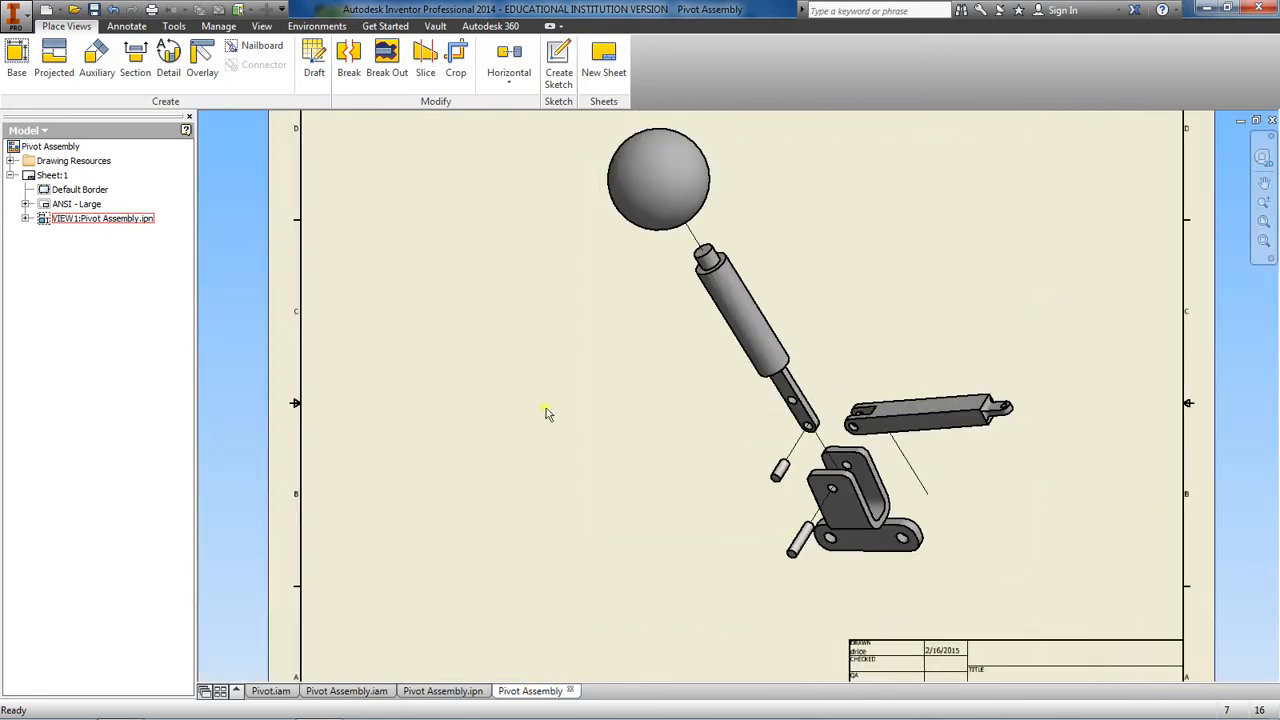
scroll(527, 412, up, 3)
scroll(527, 412, down, 3)
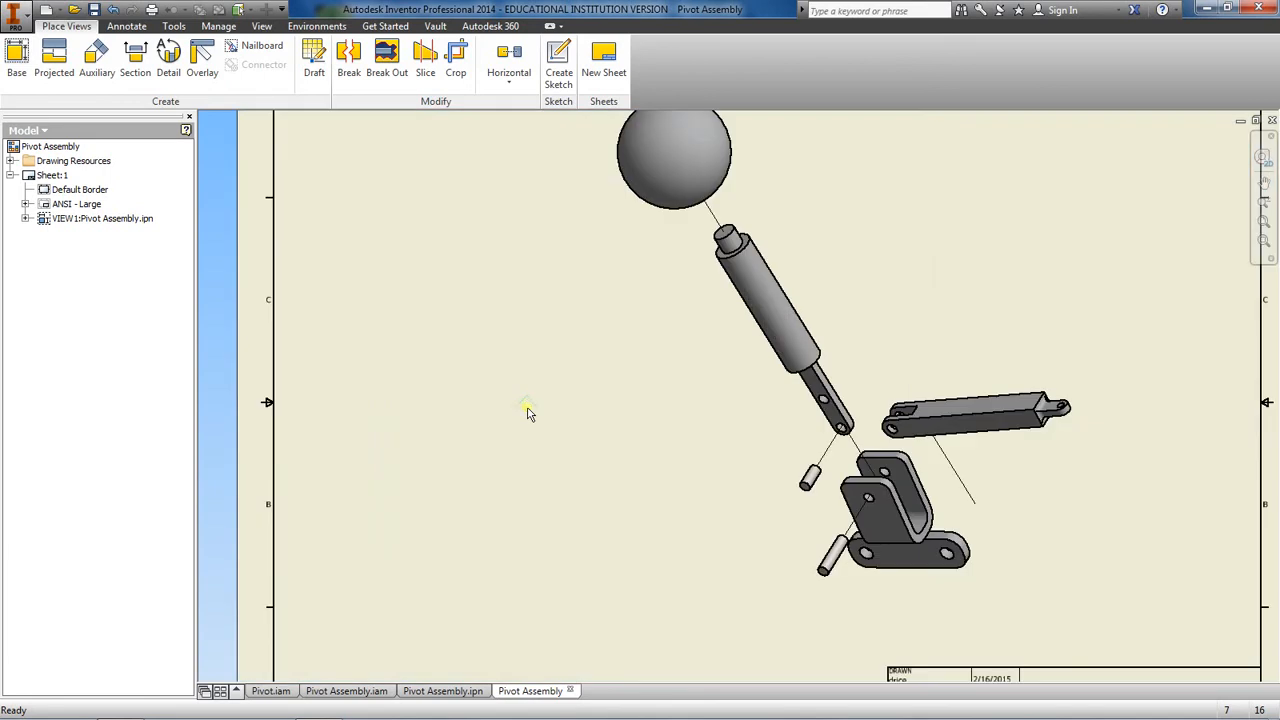
scroll(527, 412, up, 3)
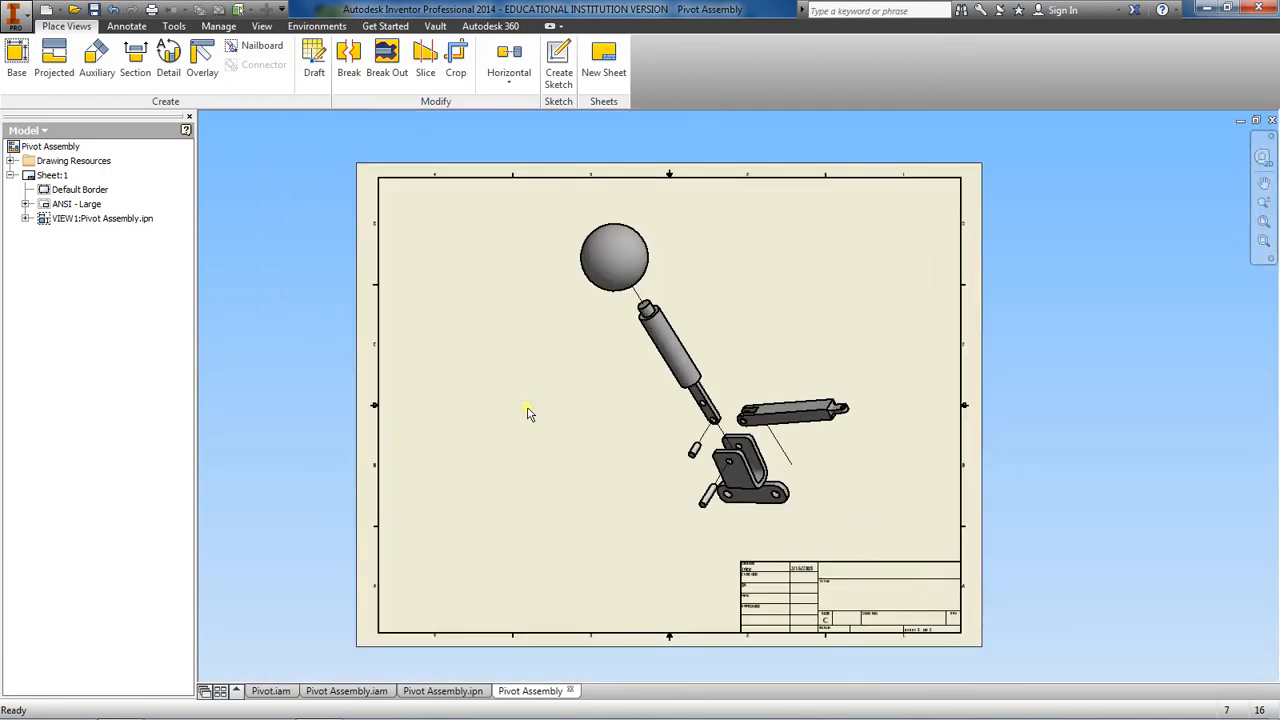
click(94, 9)
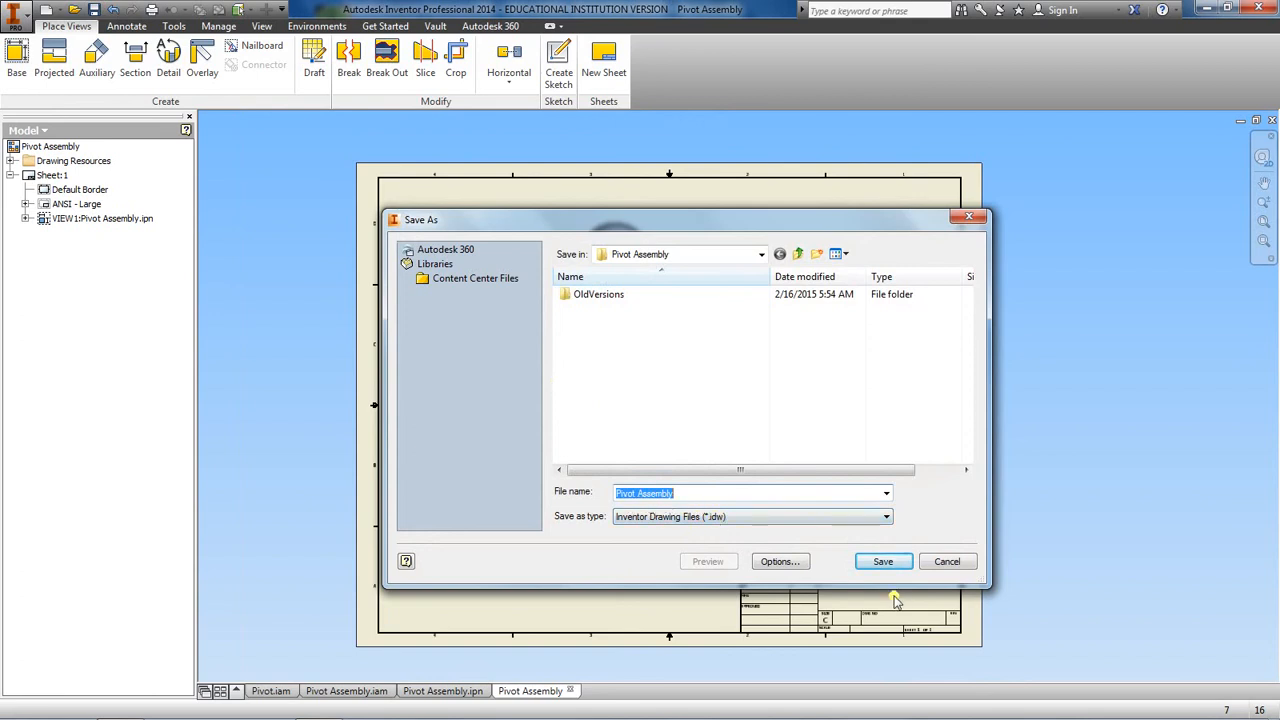
click(881, 562)
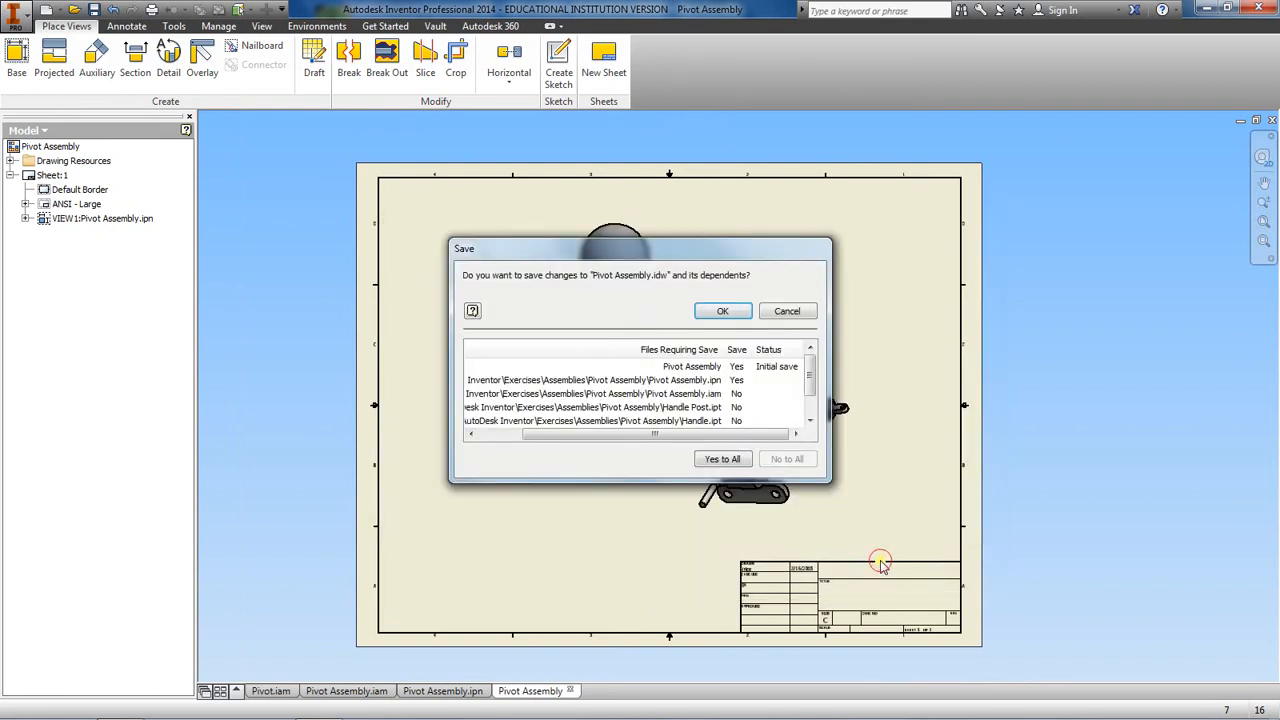
click(723, 314)
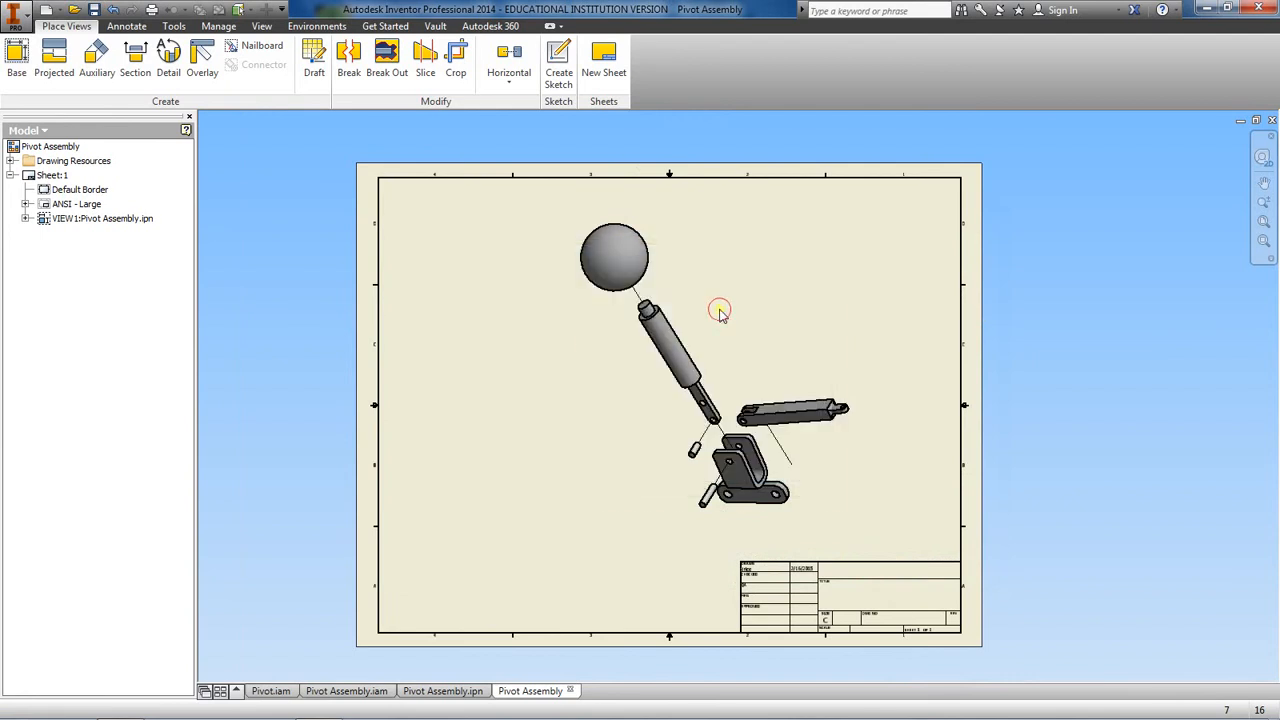